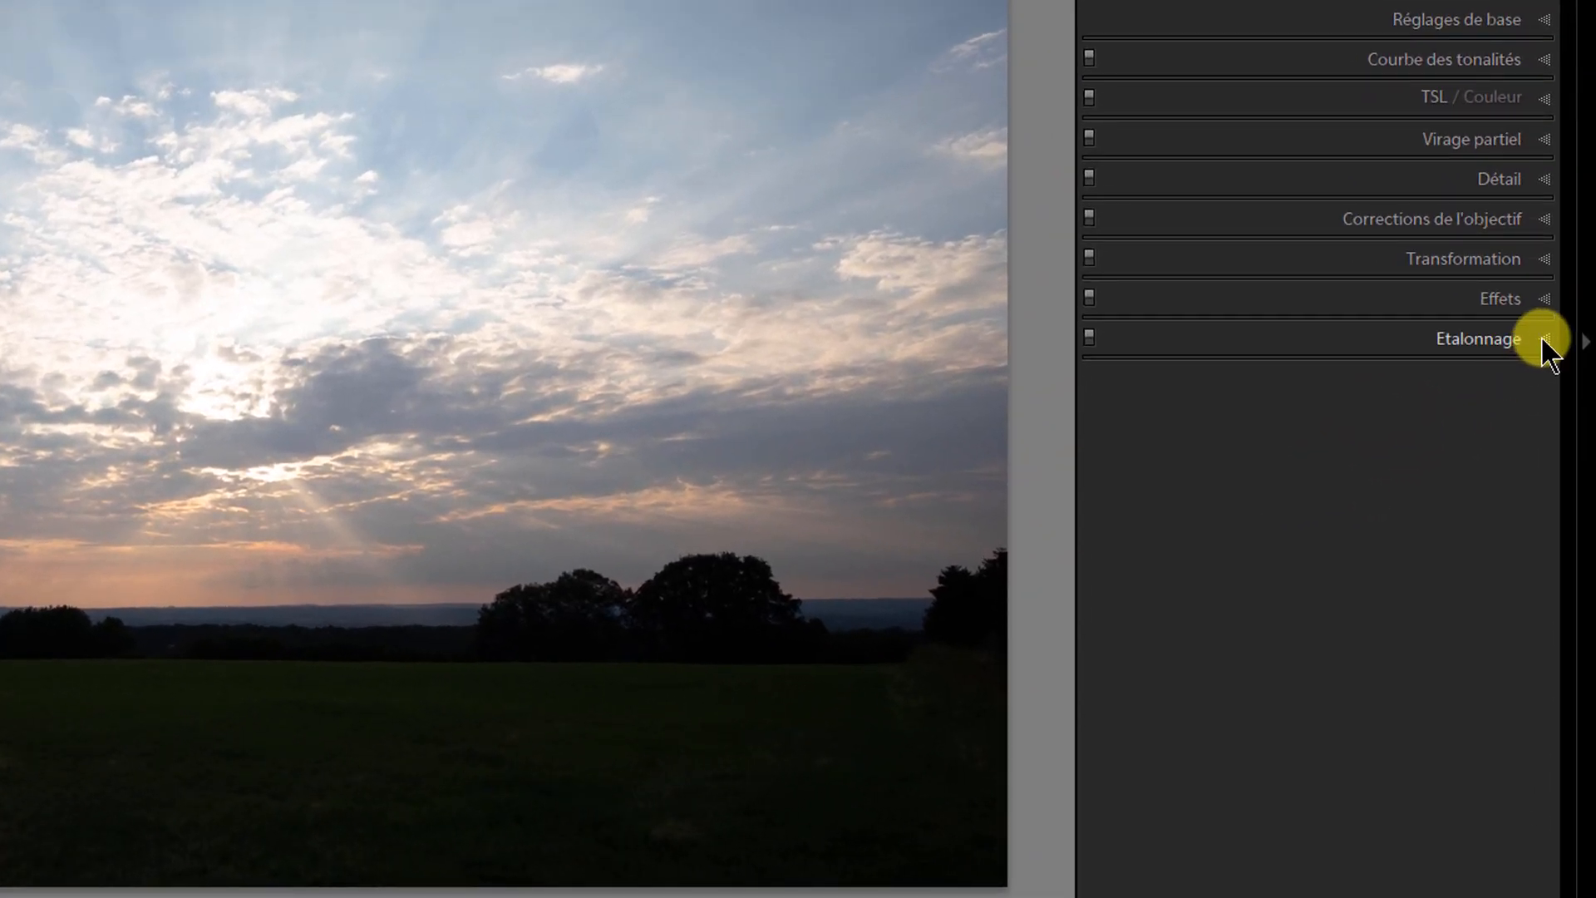
Set the photo's process version to Version 1 (2003) in the Etalonnage settings.
{"action": "left_click", "coordinate": [1543, 341]}
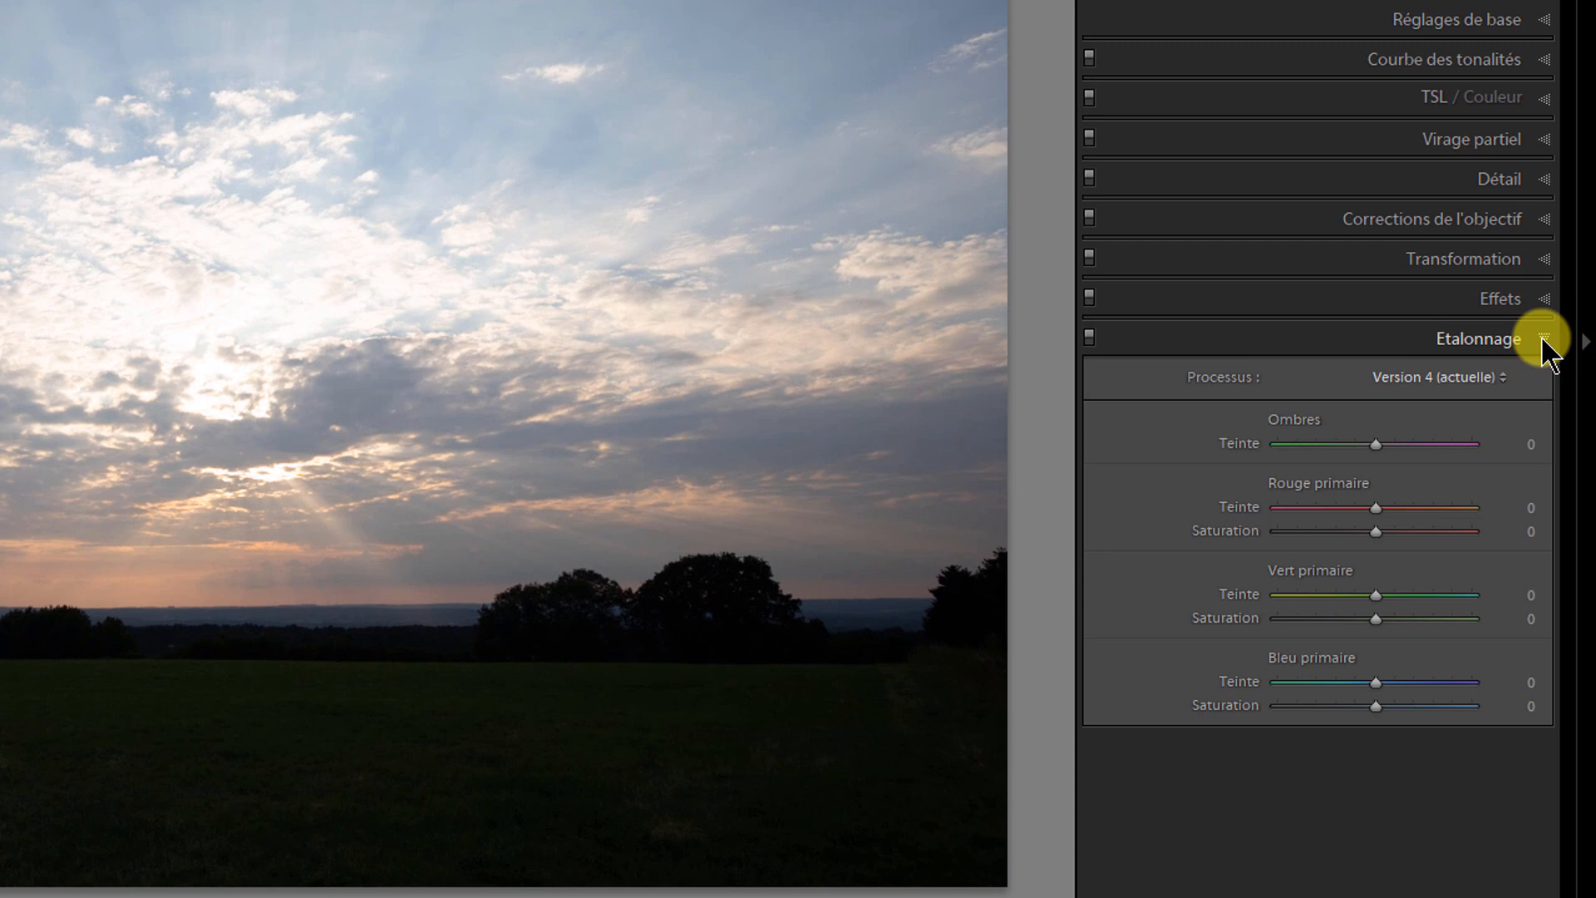
{"action": "left_click", "coordinate": [1470, 384]}
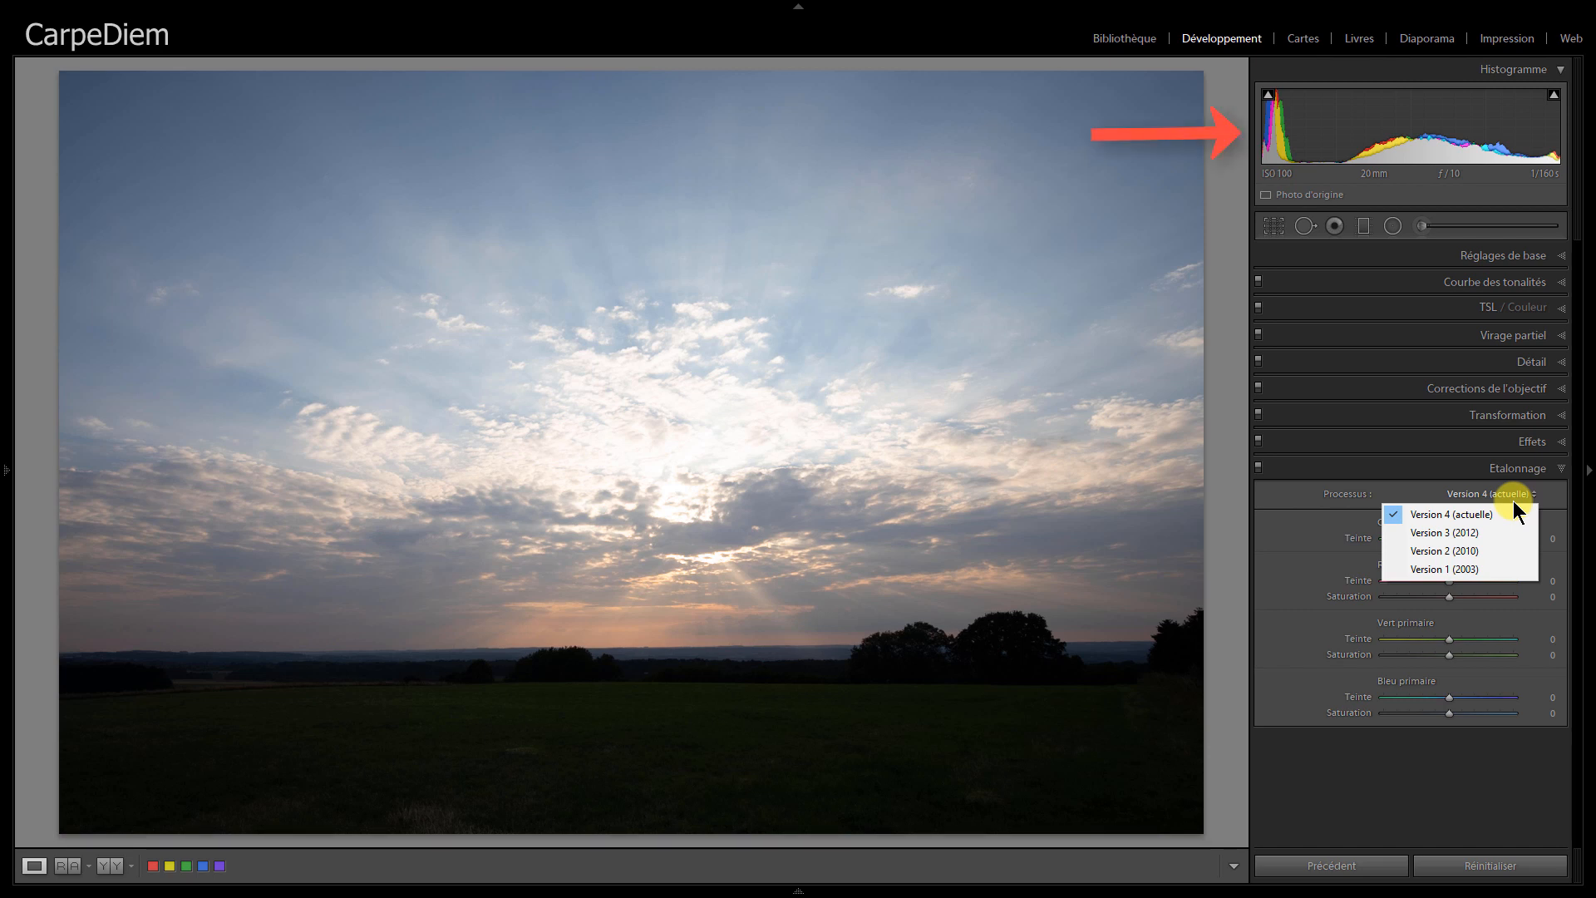
{"action": "left_click", "coordinate": [1441, 572]}
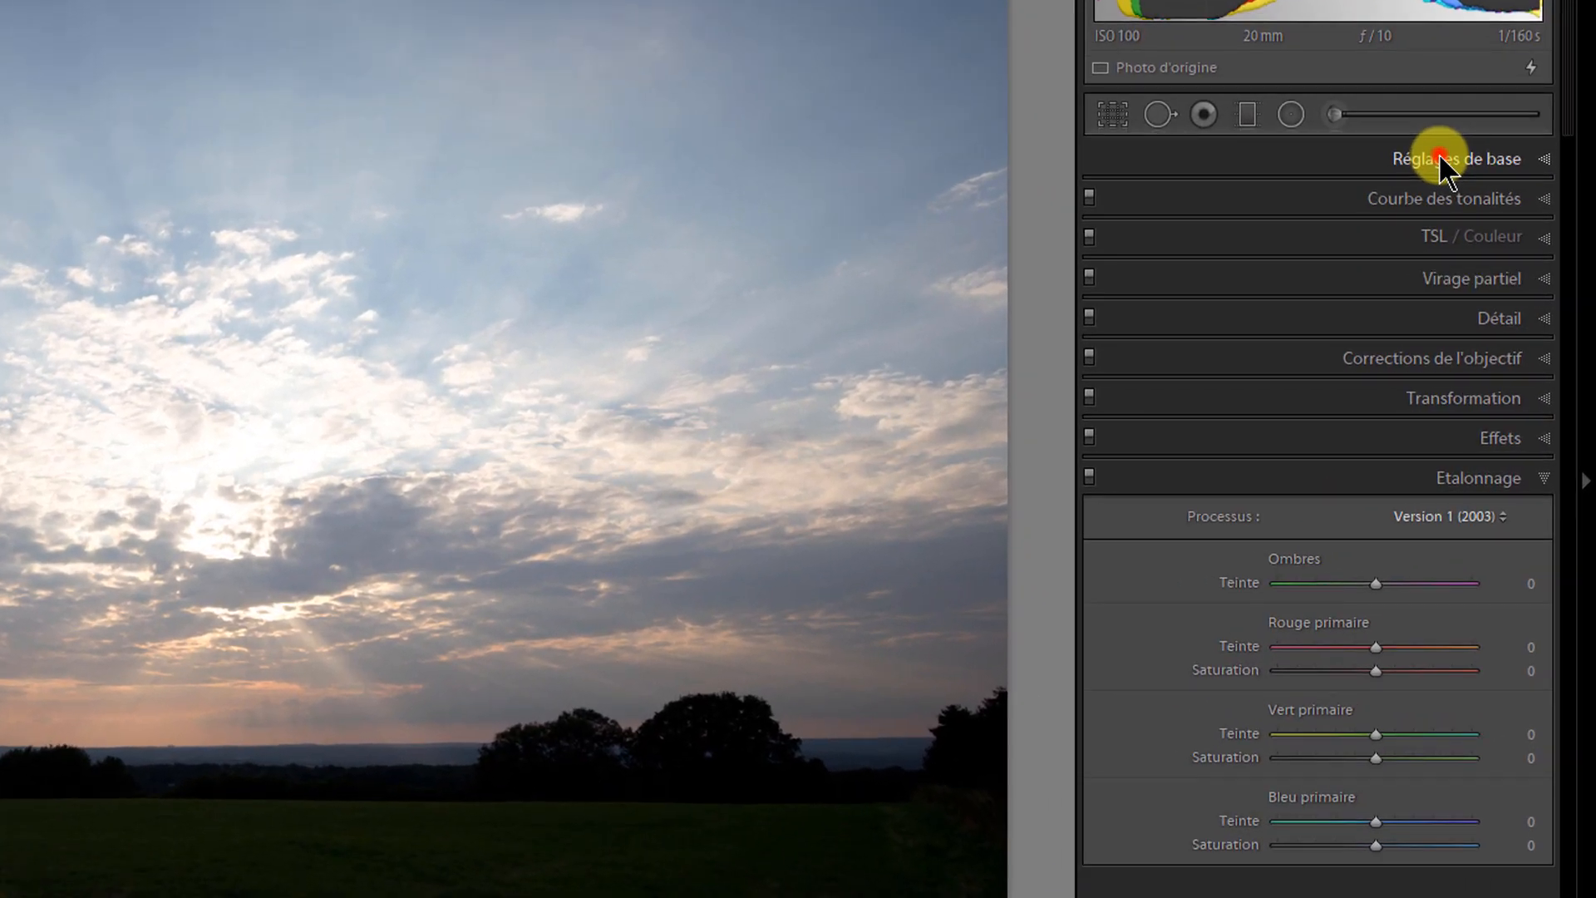
Raise Récupération to 100 and Lumière d'appoint to 100 in the Réglages de base.
{"action": "left_click", "coordinate": [1445, 169]}
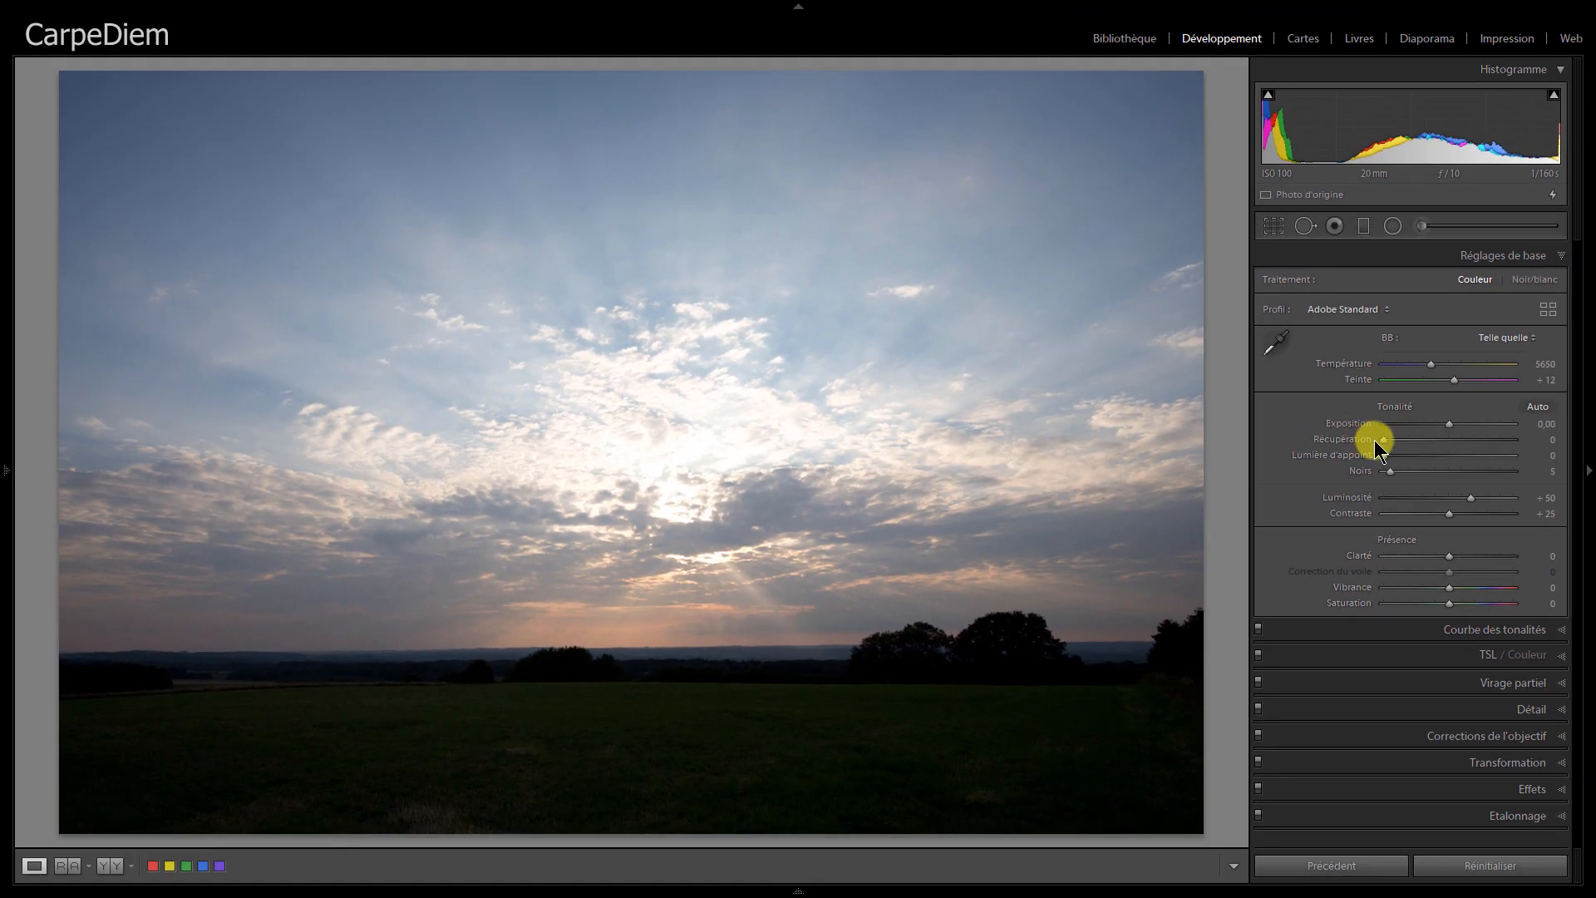
{"action": "left_click_drag", "start_coordinate": [1383, 440], "coordinate": [1525, 447]}
{"action": "left_click_drag", "start_coordinate": [1384, 453], "coordinate": [1526, 460]}
Create a virtual copy of the photo and reset all of its development settings.
{"action": "right_click", "coordinate": [638, 465]}
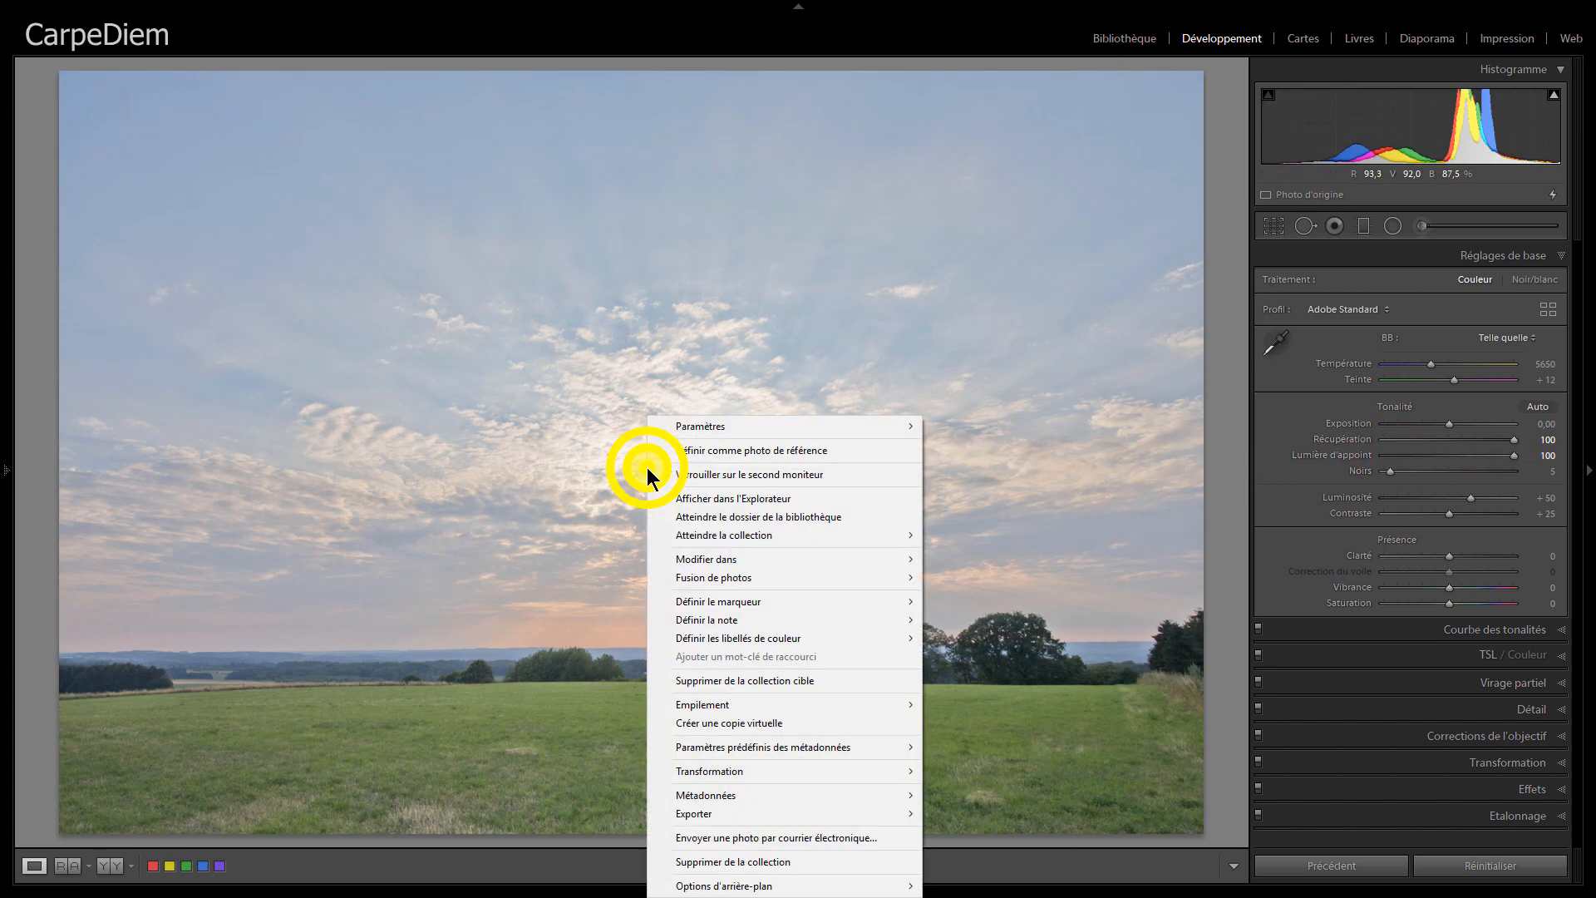
{"action": "left_click", "coordinate": [741, 720]}
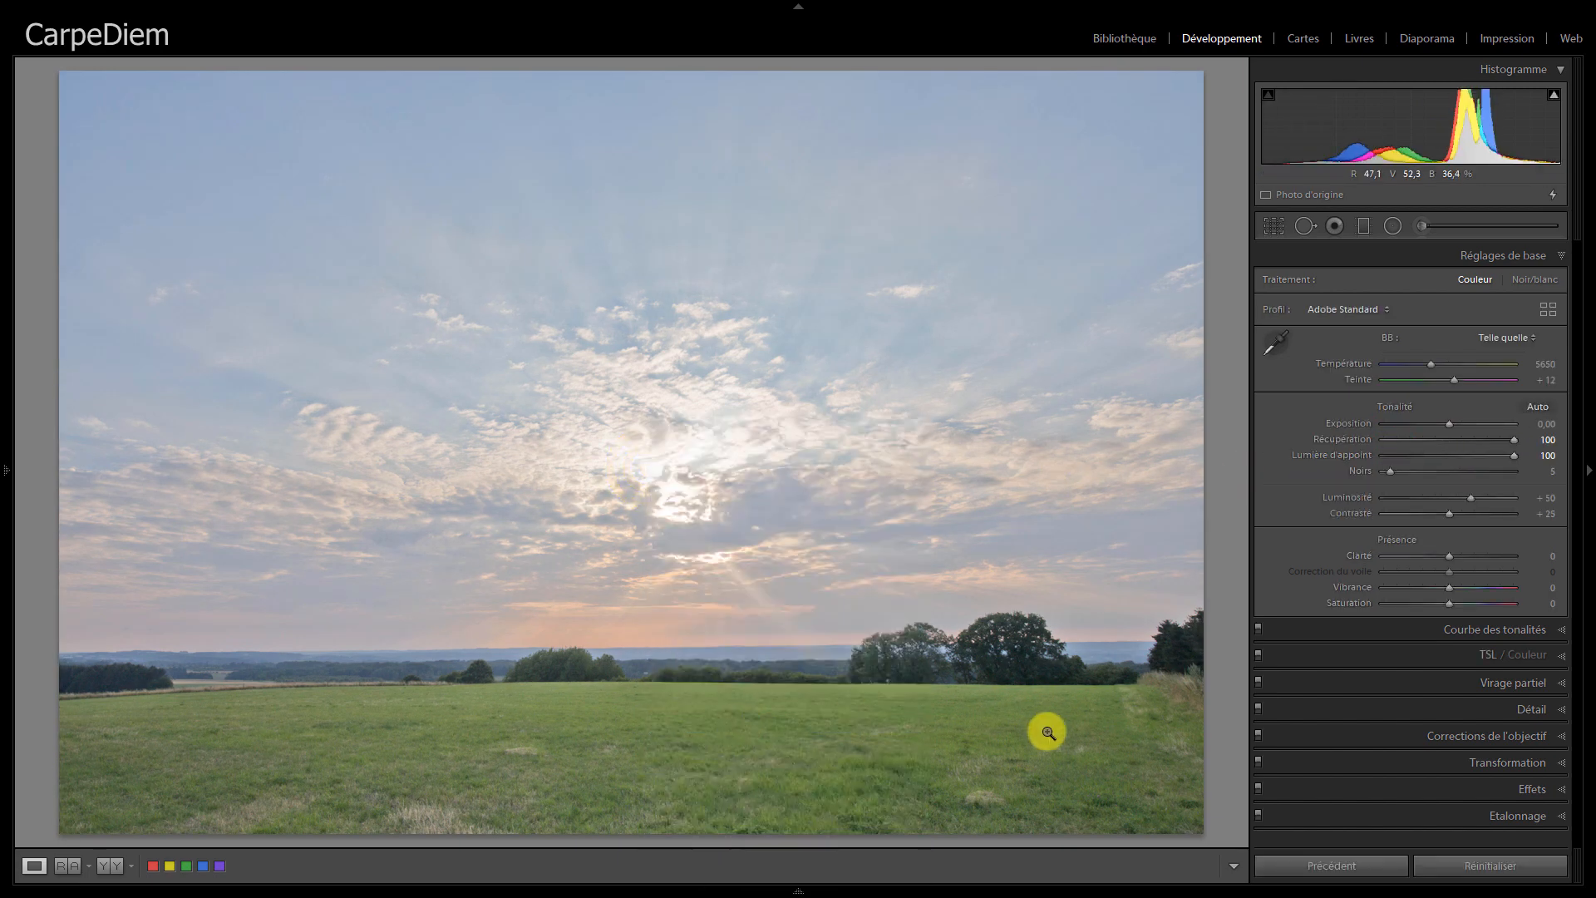
{"action": "left_click", "coordinate": [1444, 870]}
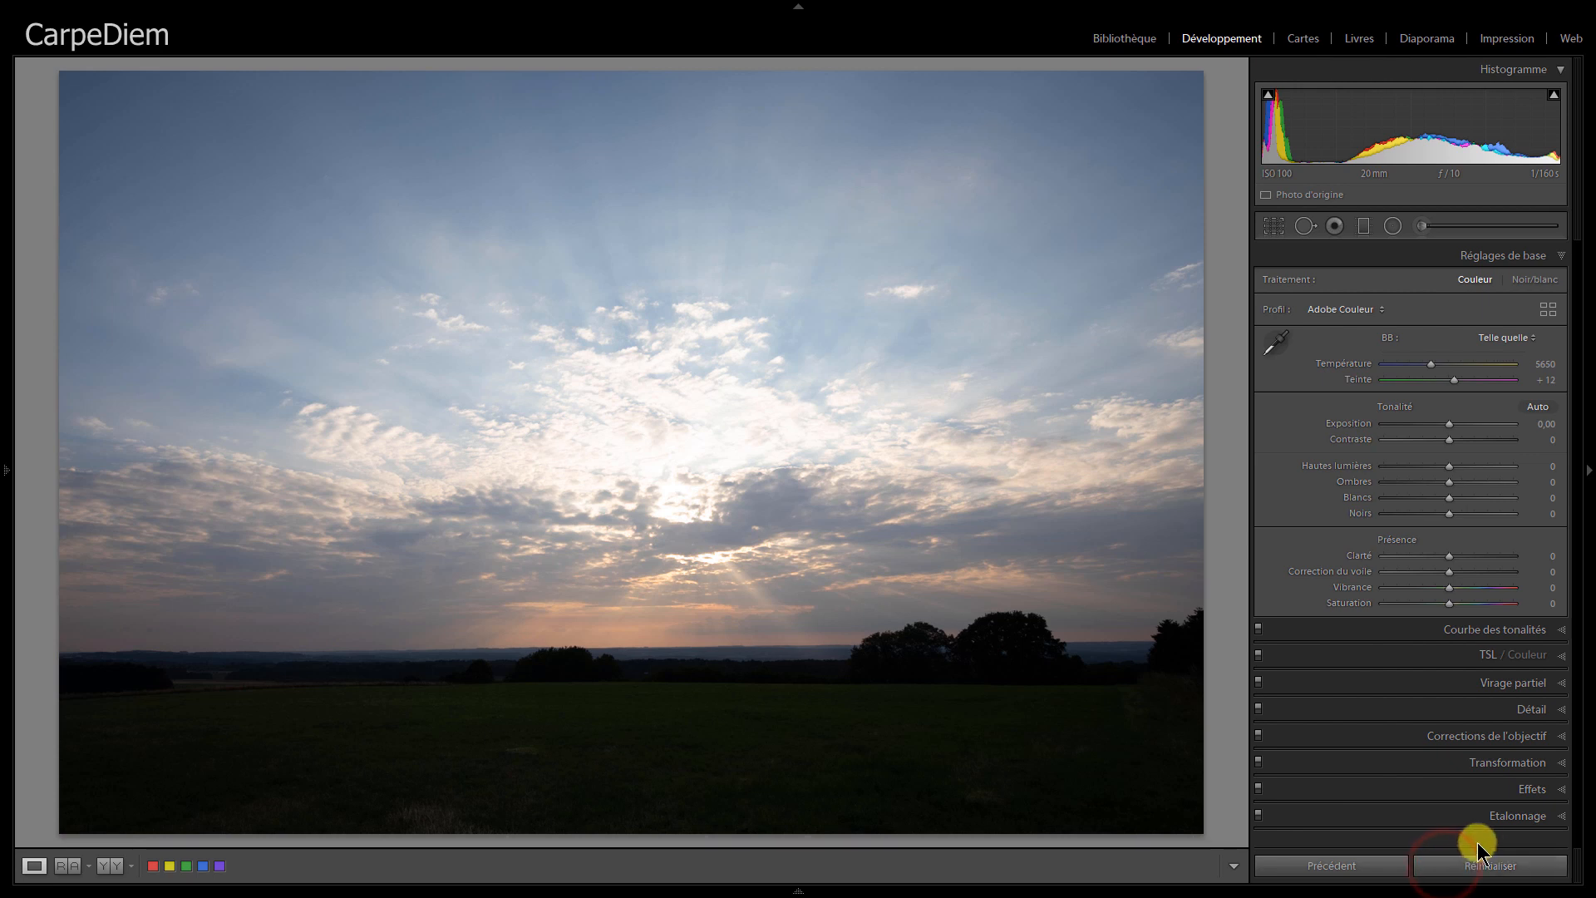
Check the copy's process version, and set its Hautes lumières to -100 and Ombres to +100.
{"action": "left_click", "coordinate": [1507, 823]}
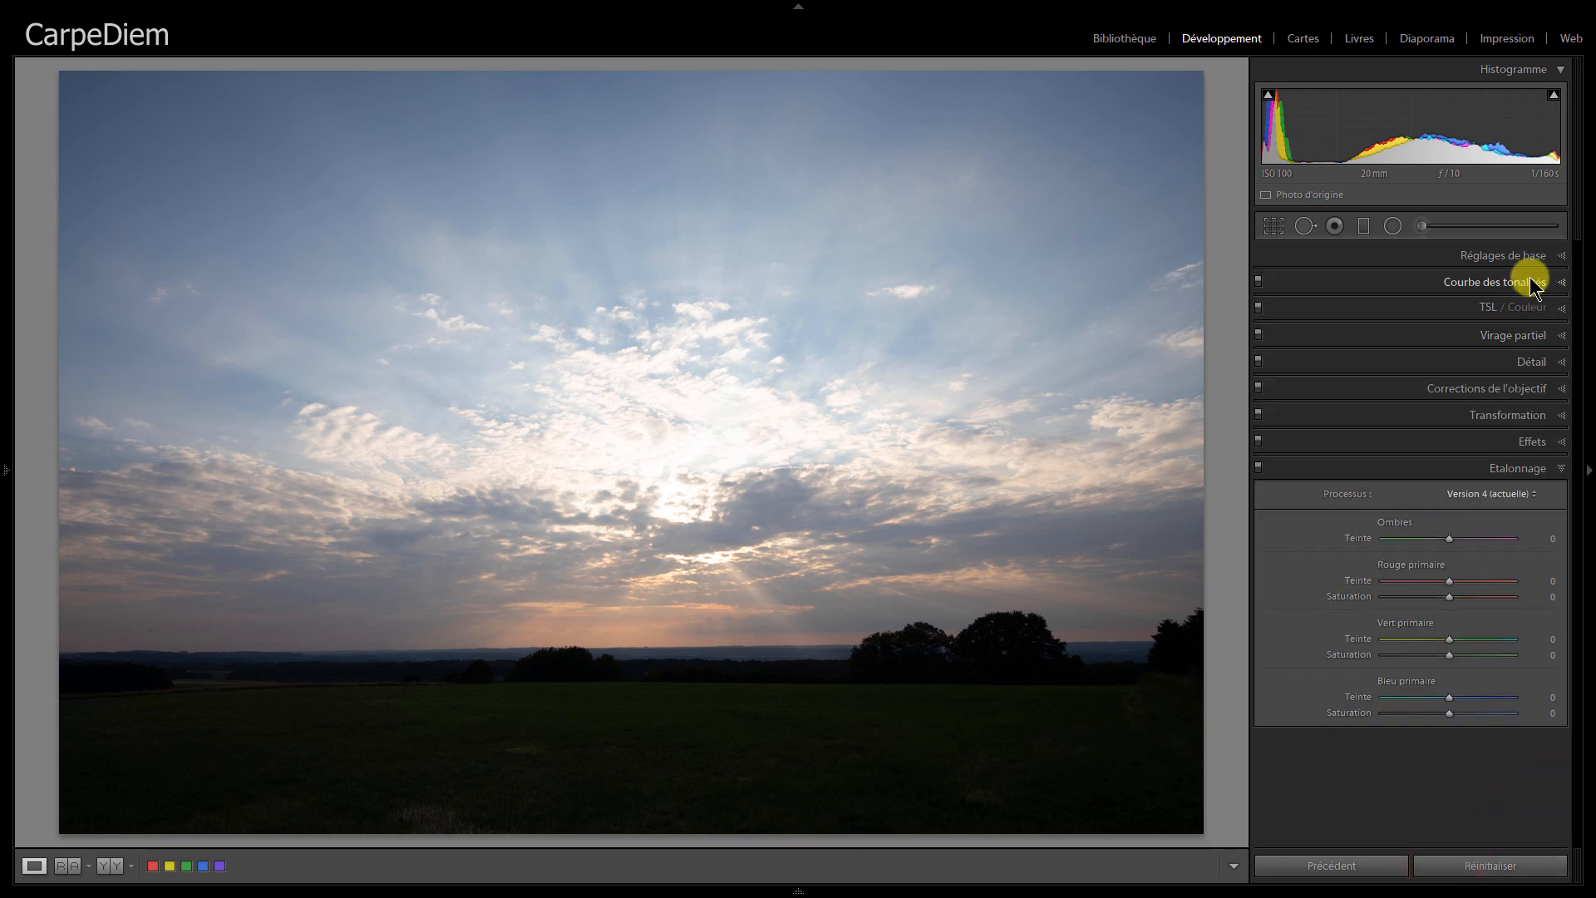
{"action": "left_click", "coordinate": [1513, 259]}
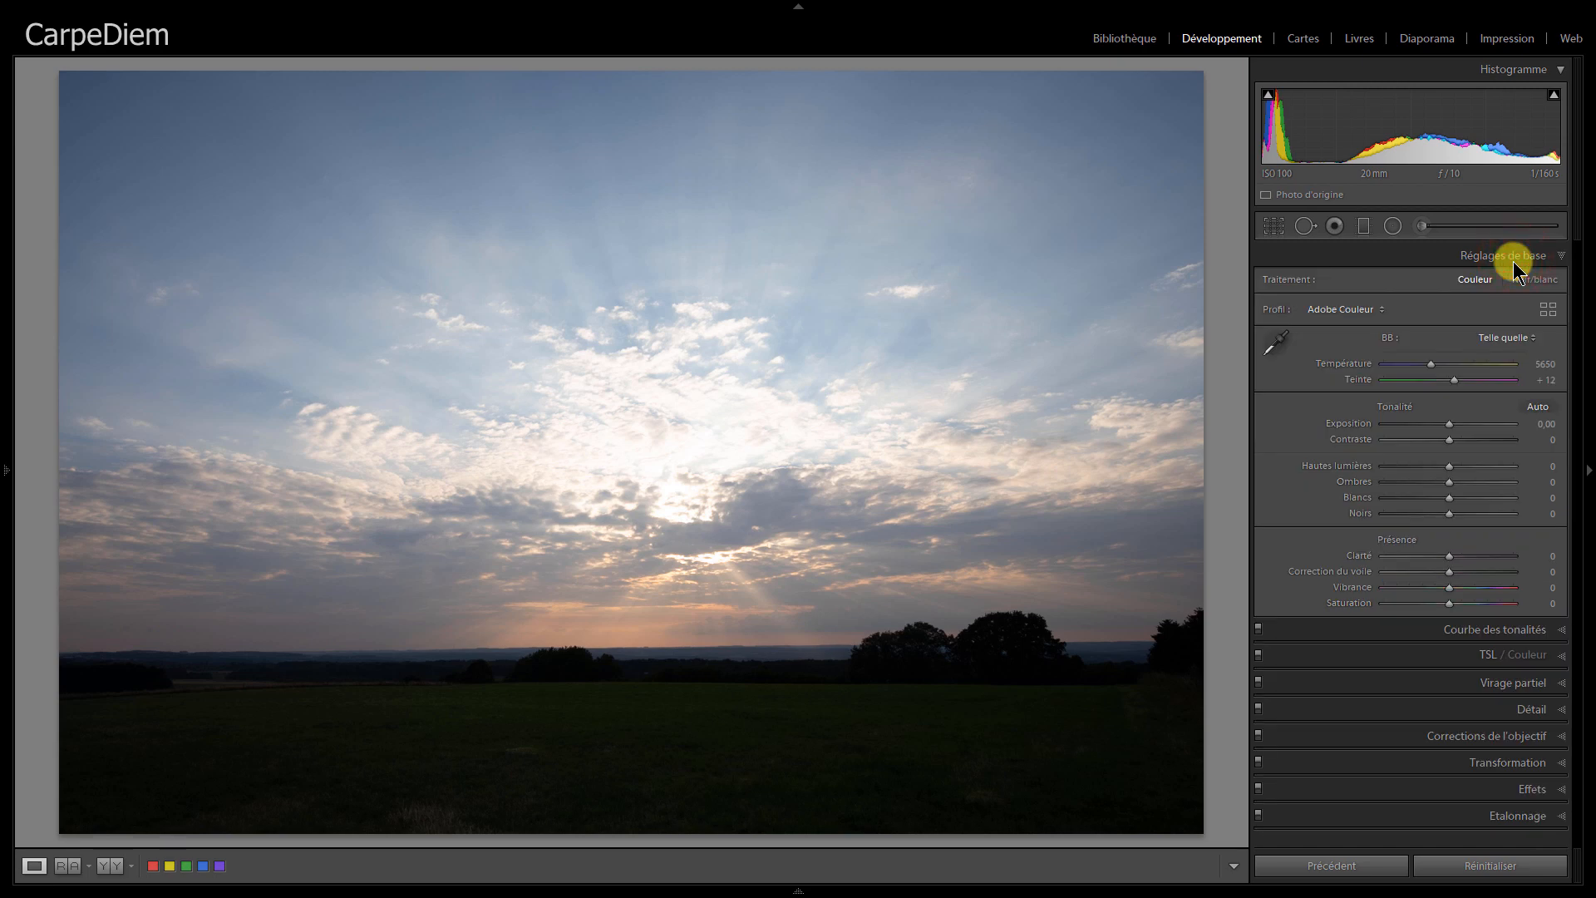
{"action": "left_click_drag", "start_coordinate": [1449, 465], "coordinate": [1557, 481]}
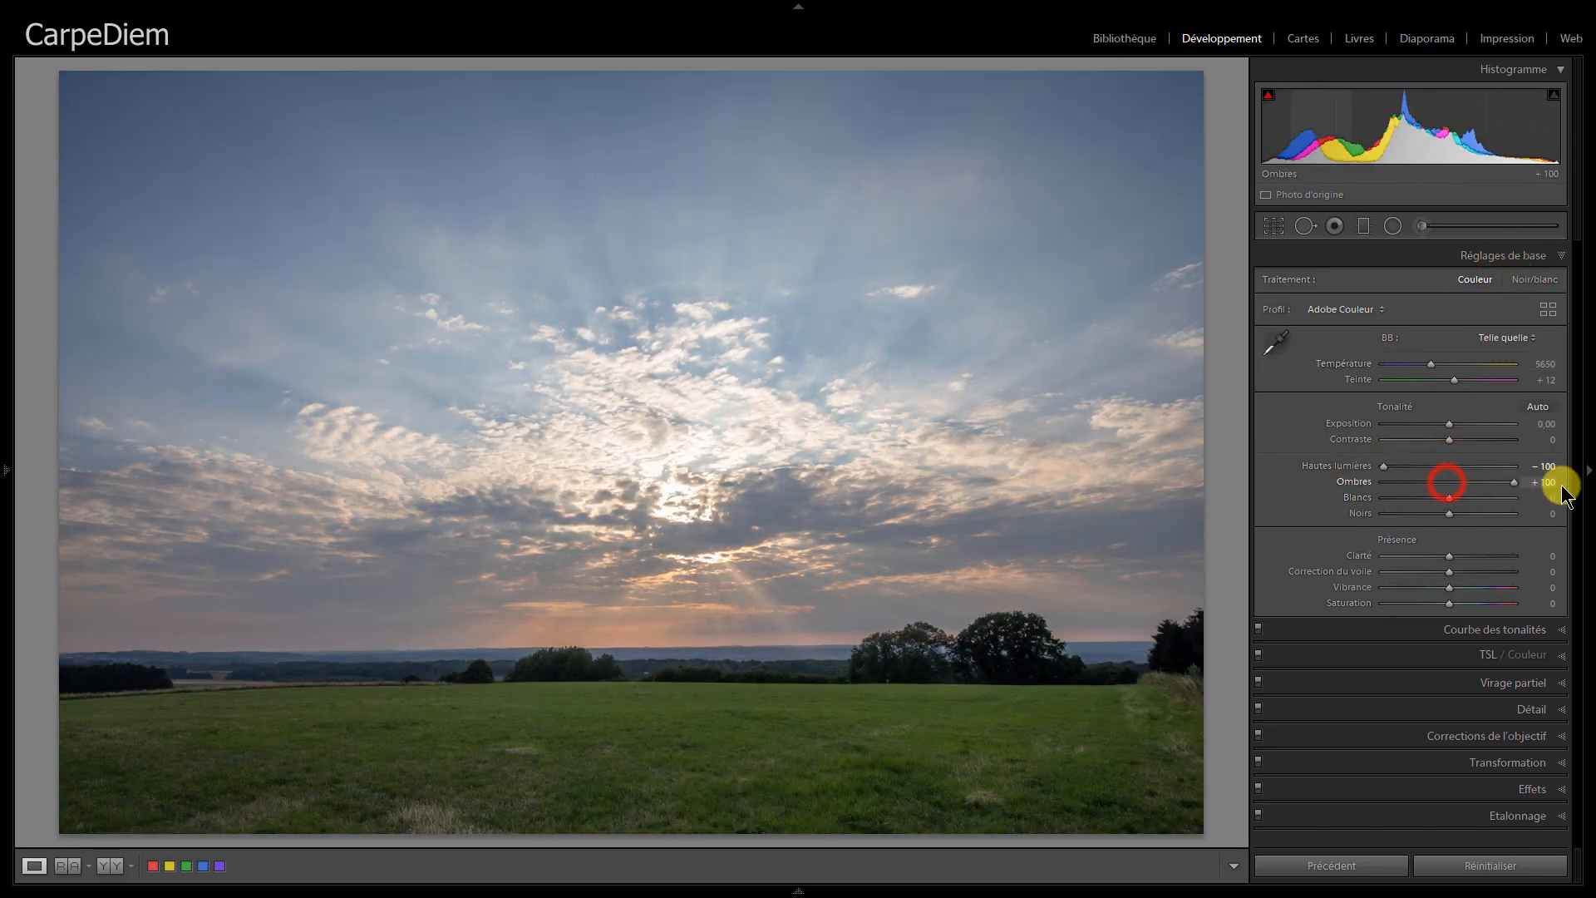
Select both versions of the photo in the Bibliothèque and display them side by side in comparison view.
{"action": "left_click", "coordinate": [1121, 37]}
{"action": "left_click", "coordinate": [306, 240], "text": "ctrl"}
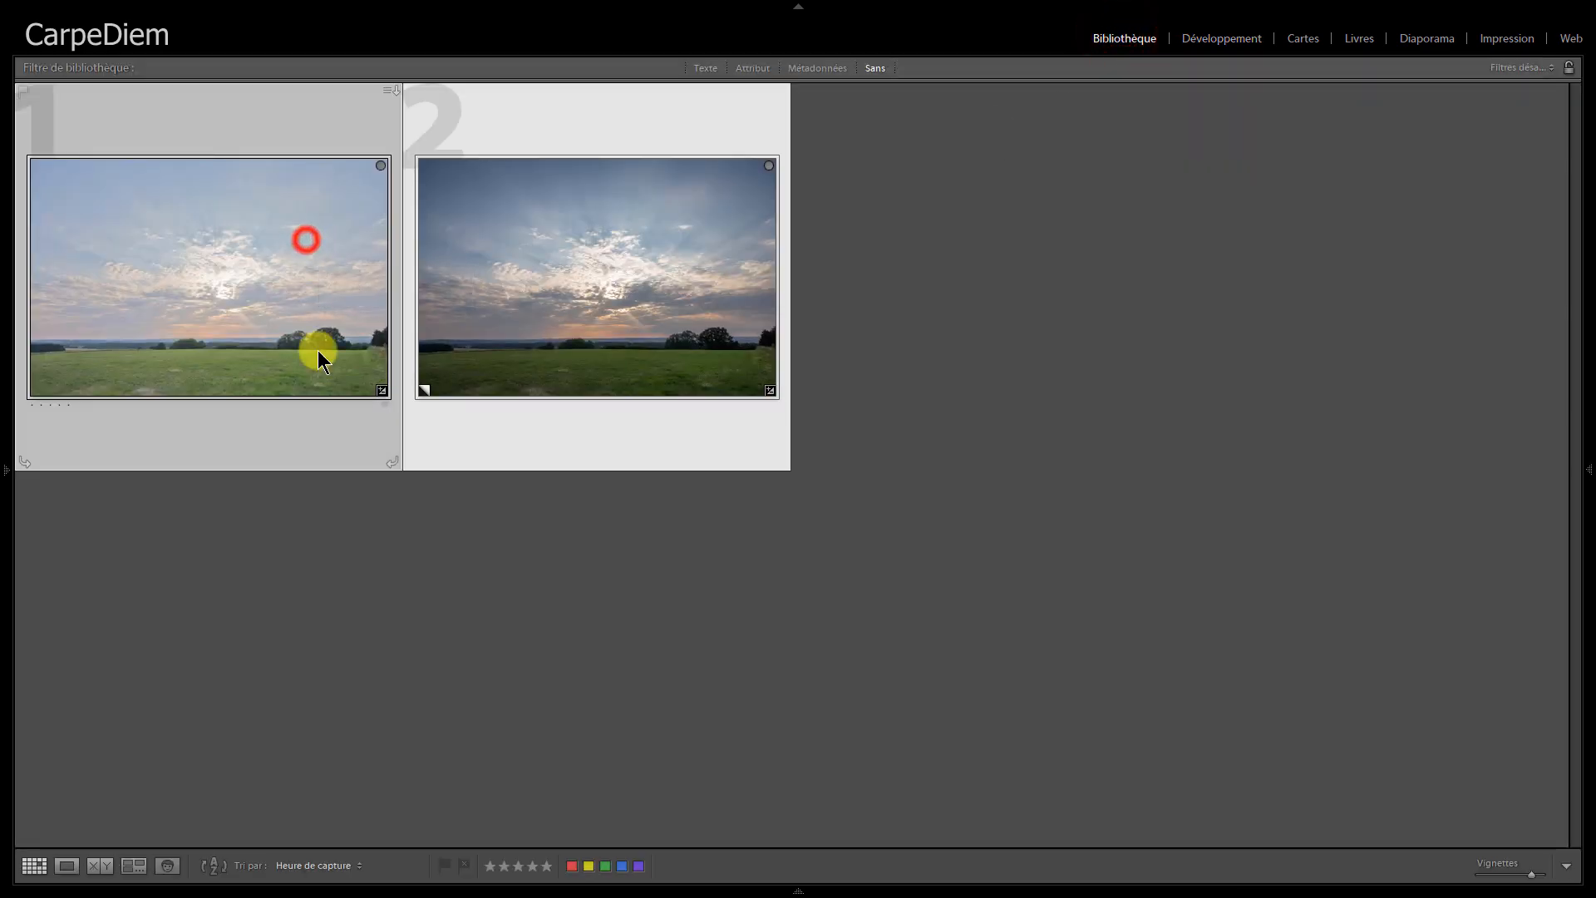
{"action": "left_click", "coordinate": [100, 866]}
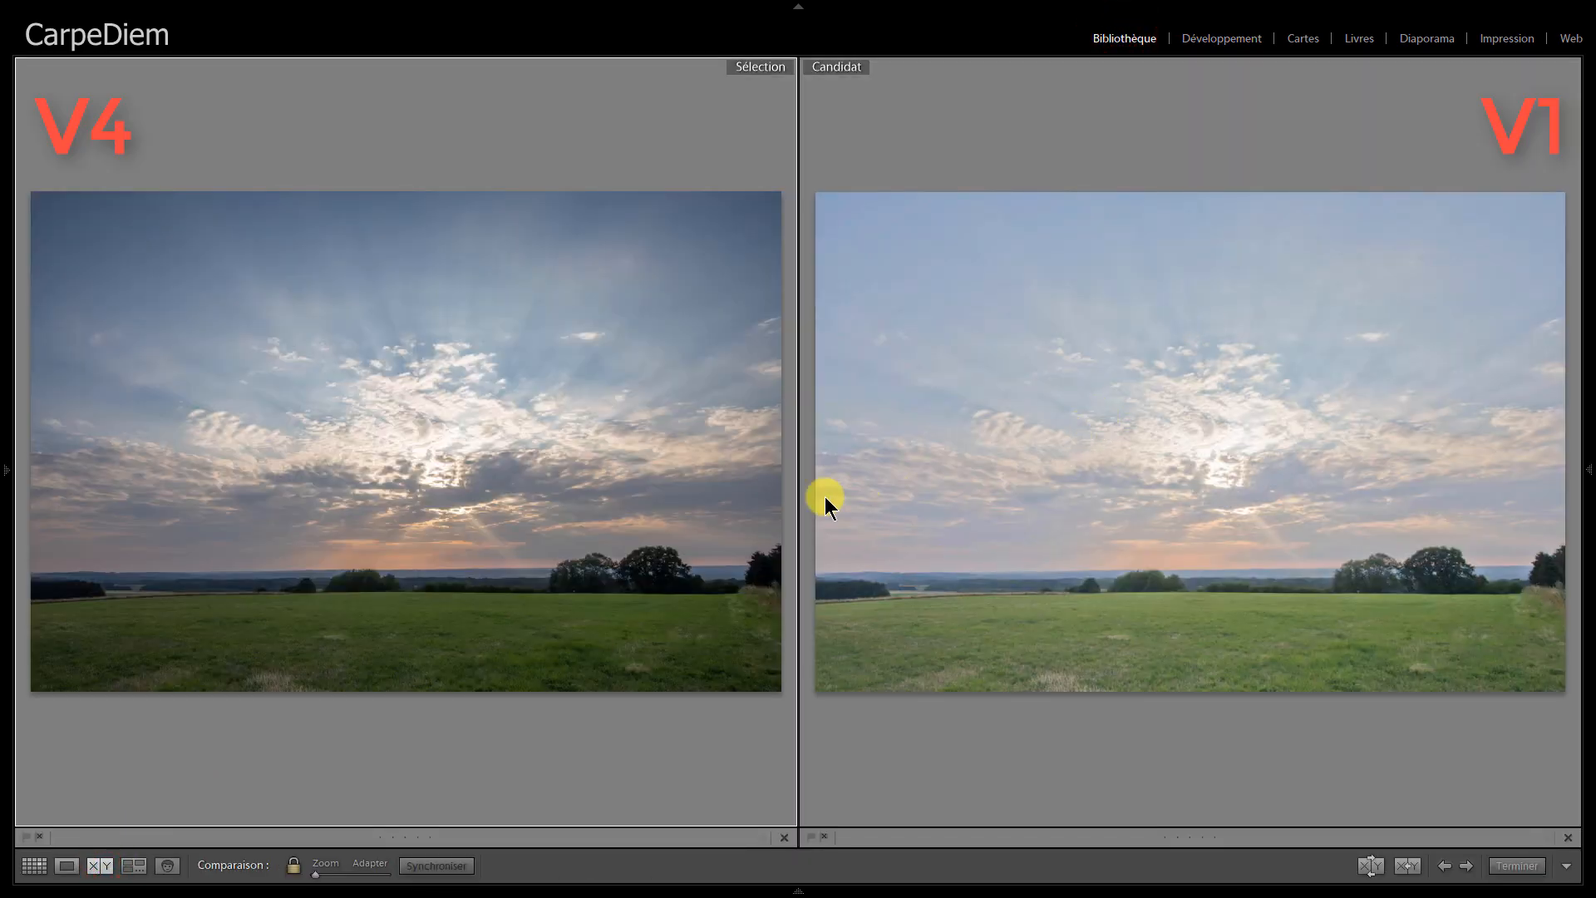
Examine the trees, clouds and sun rays at 1:1 in both versions, and return to the full-image comparison.
{"action": "left_click", "coordinate": [699, 481]}
{"action": "left_click_drag", "start_coordinate": [605, 594], "coordinate": [742, 124]}
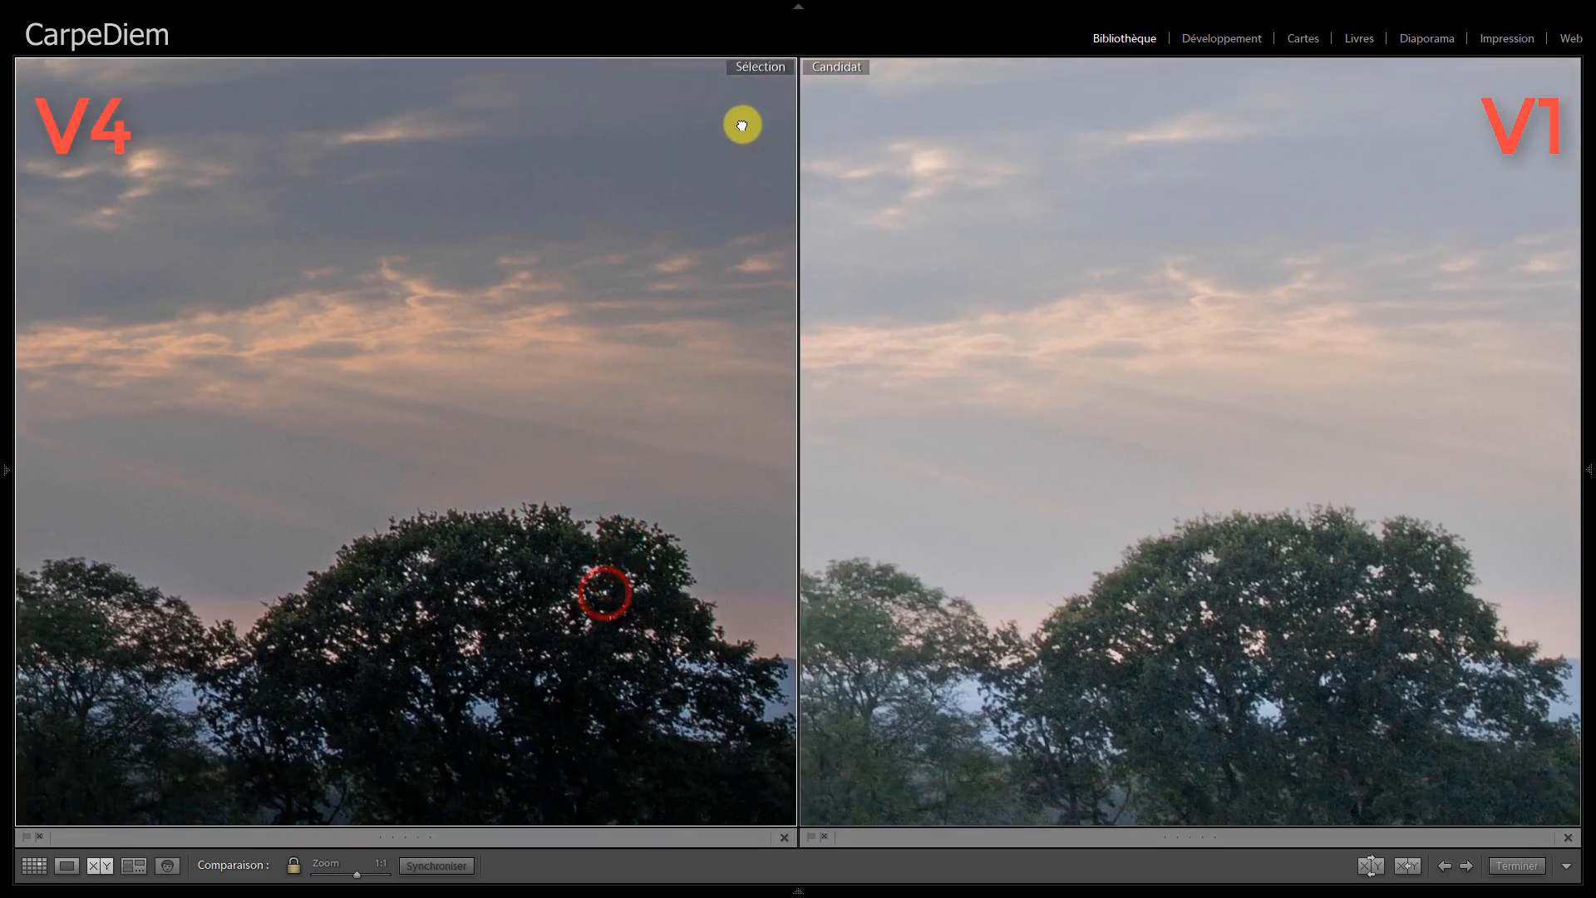
{"action": "left_click_drag", "start_coordinate": [235, 339], "coordinate": [798, 427]}
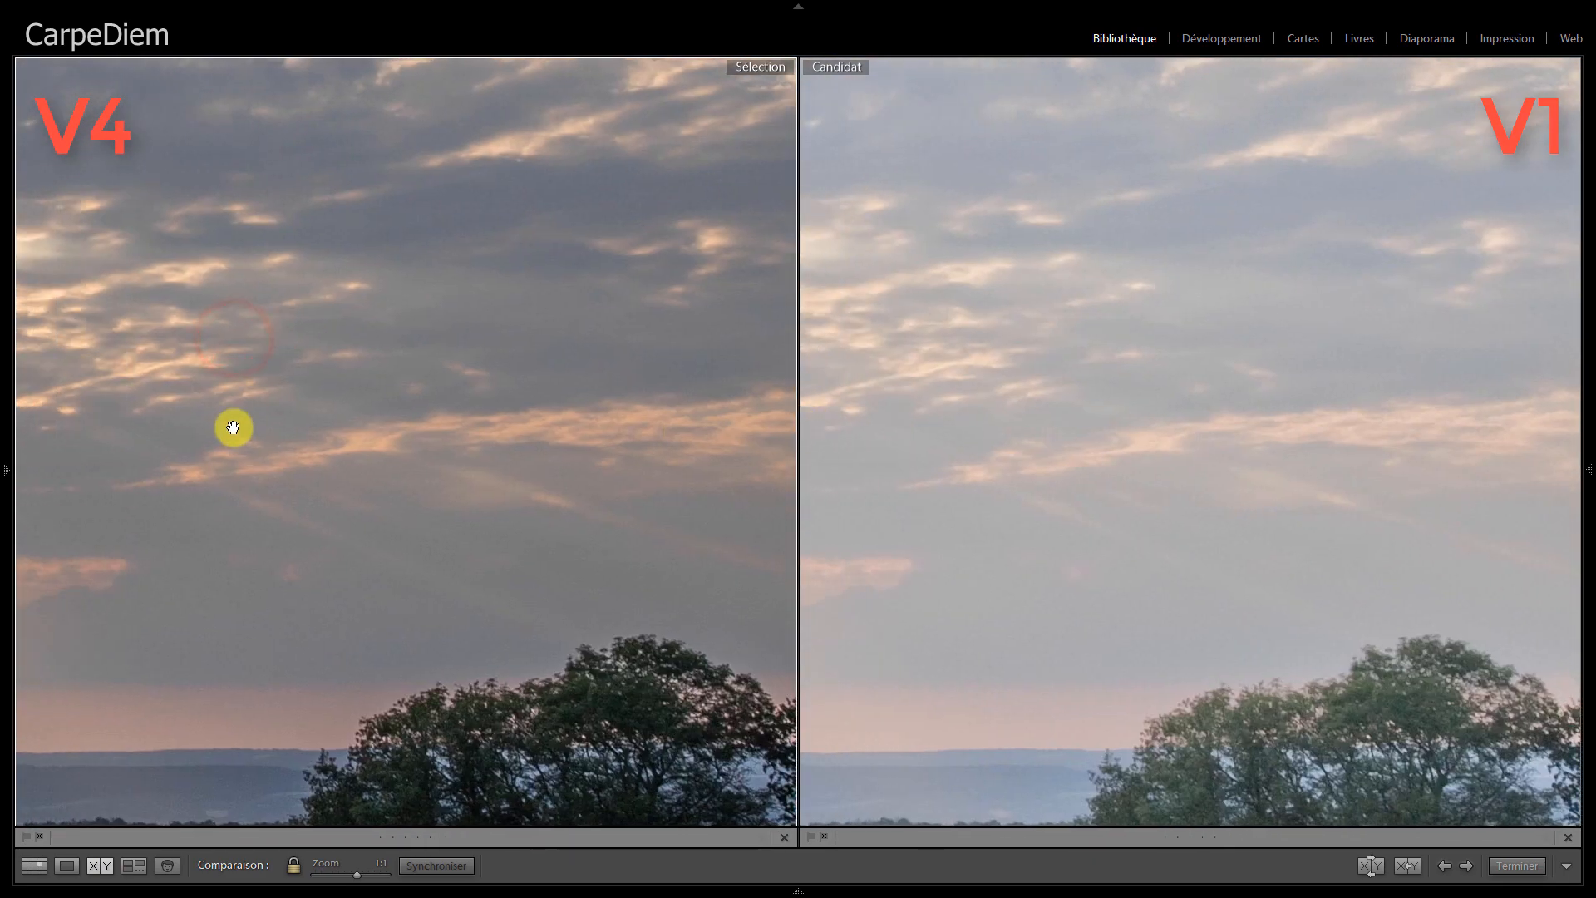
{"action": "left_click_drag", "start_coordinate": [233, 429], "coordinate": [724, 366]}
{"action": "mouse_move", "coordinate": [364, 441]}
{"action": "left_mouse_down"}
{"action": "mouse_move", "coordinate": [520, 512]}
{"action": "mouse_move", "coordinate": [556, 472]}
{"action": "left_mouse_up"}
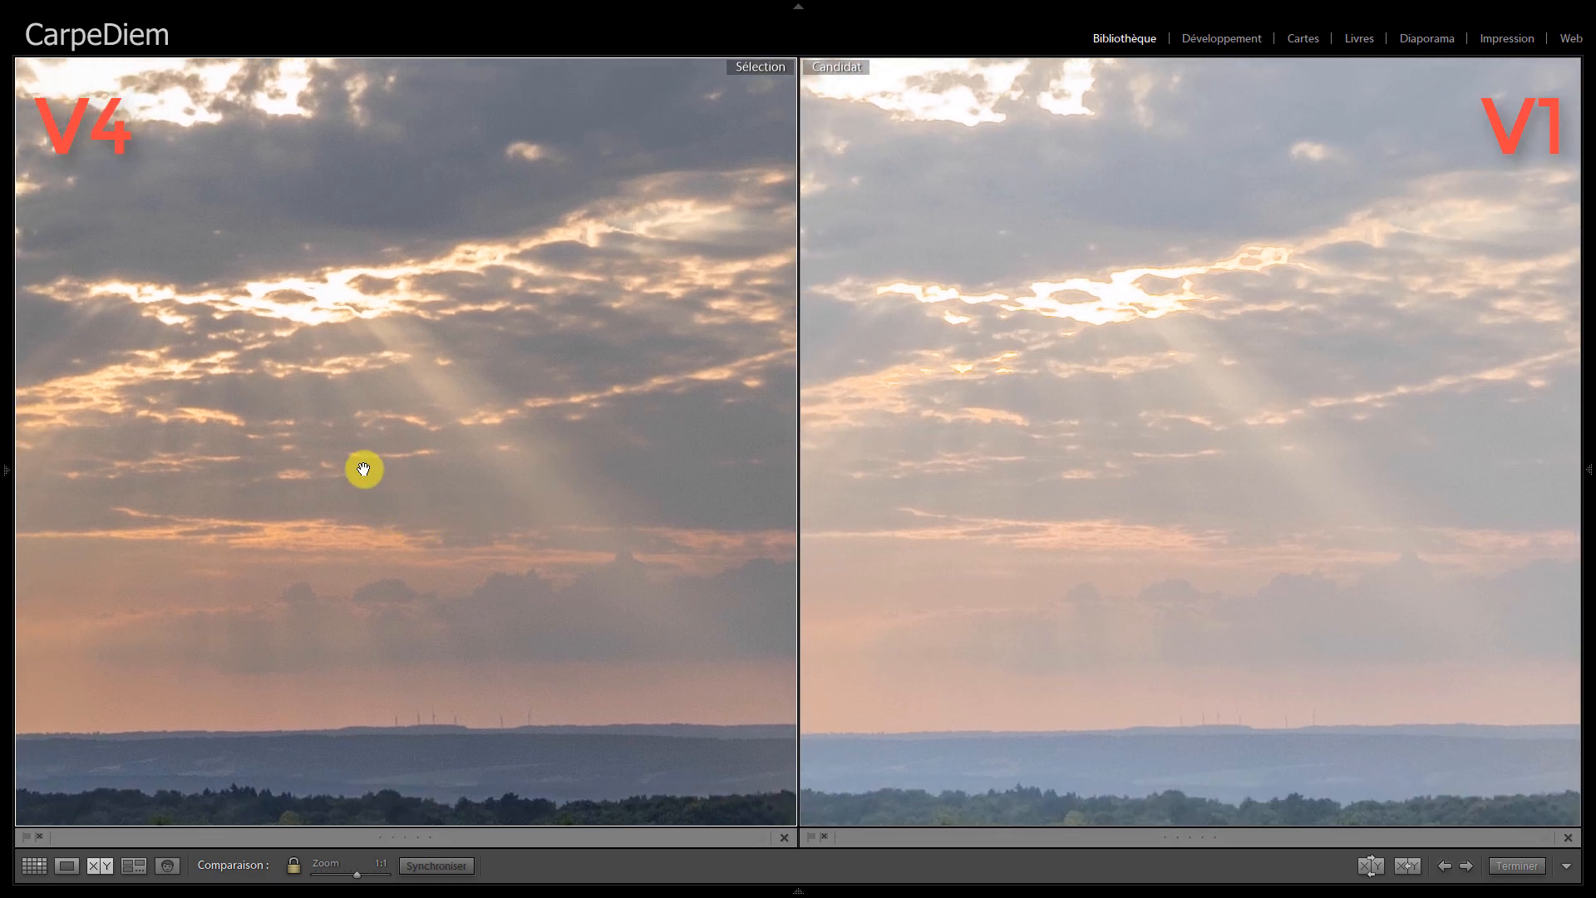
{"action": "left_click_drag", "start_coordinate": [307, 332], "coordinate": [625, 676]}
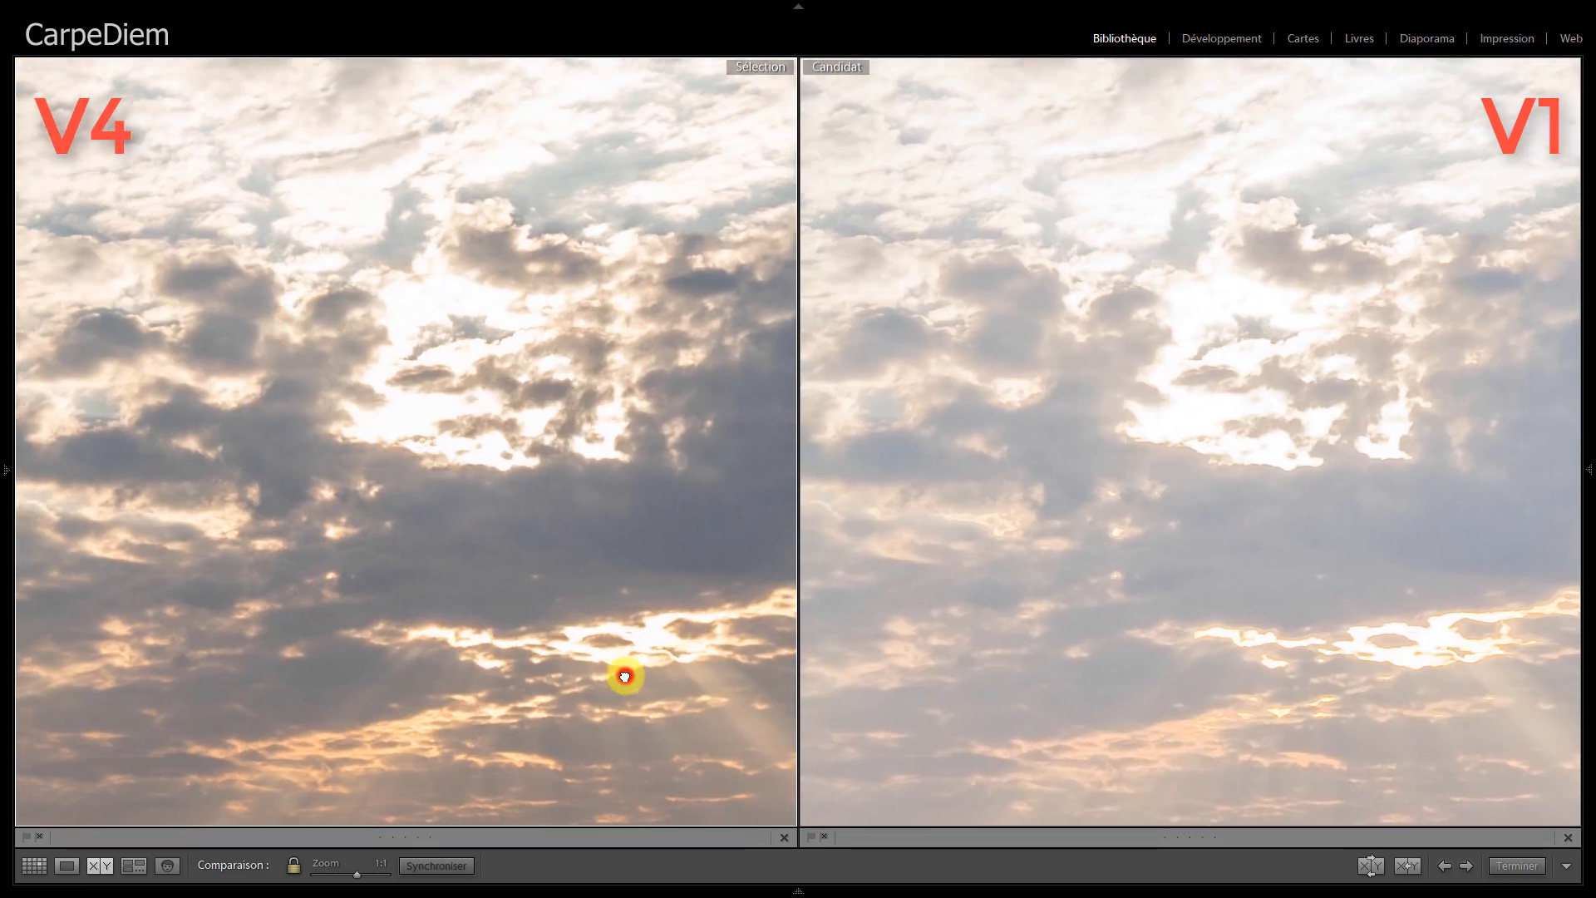
{"action": "left_click", "coordinate": [625, 676]}
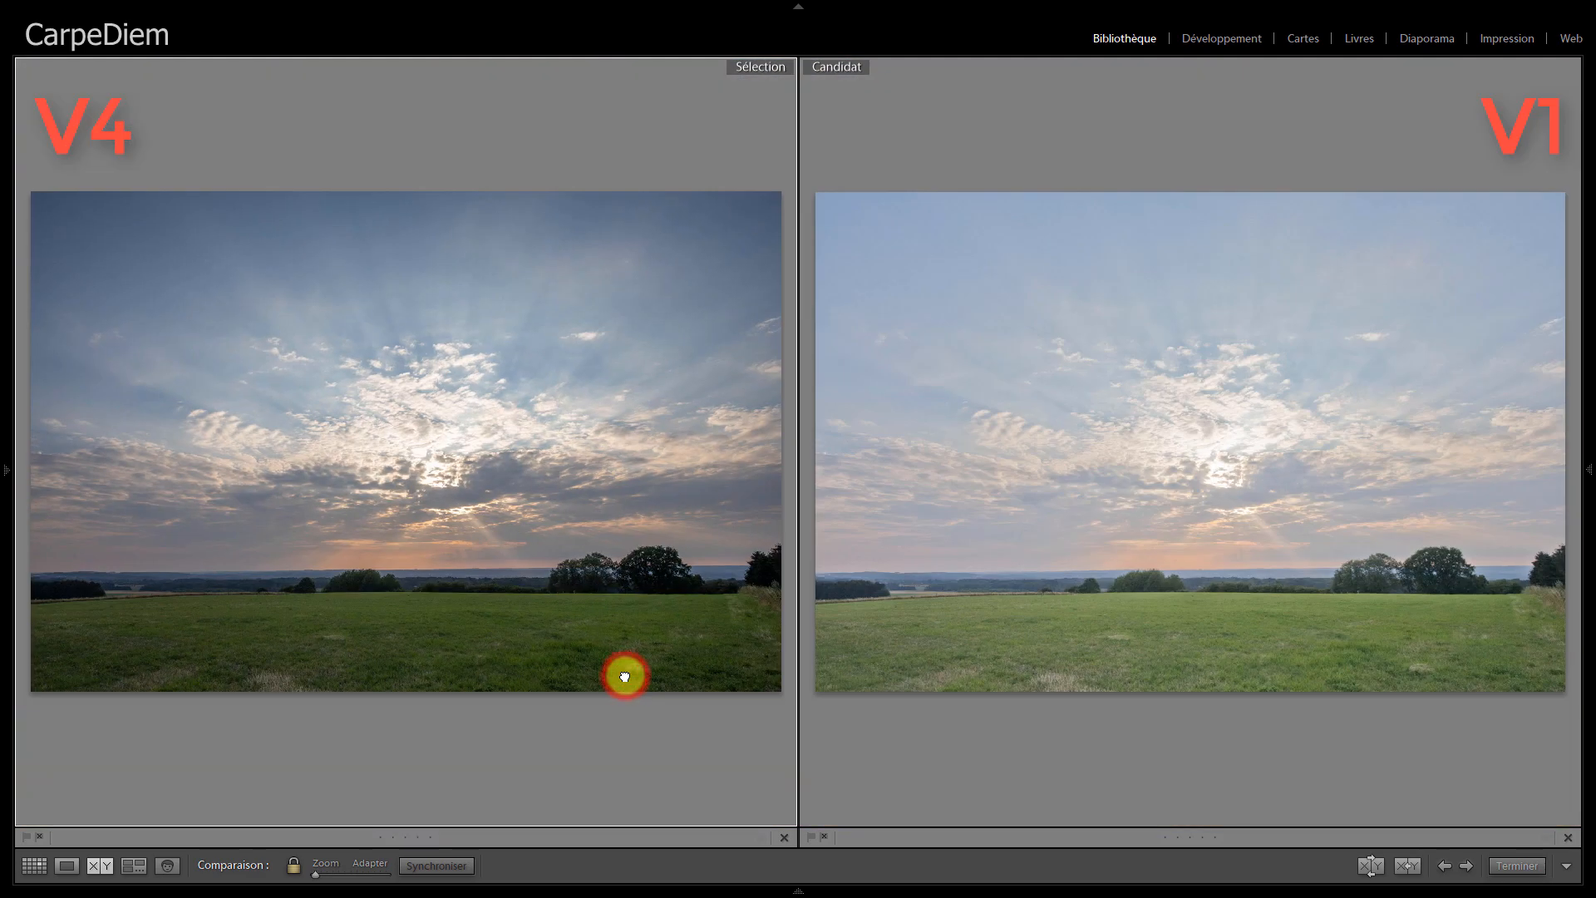
Return to Développement and examine the graduated filter options available for the Version 1 photo.
{"action": "left_click", "coordinate": [1210, 39]}
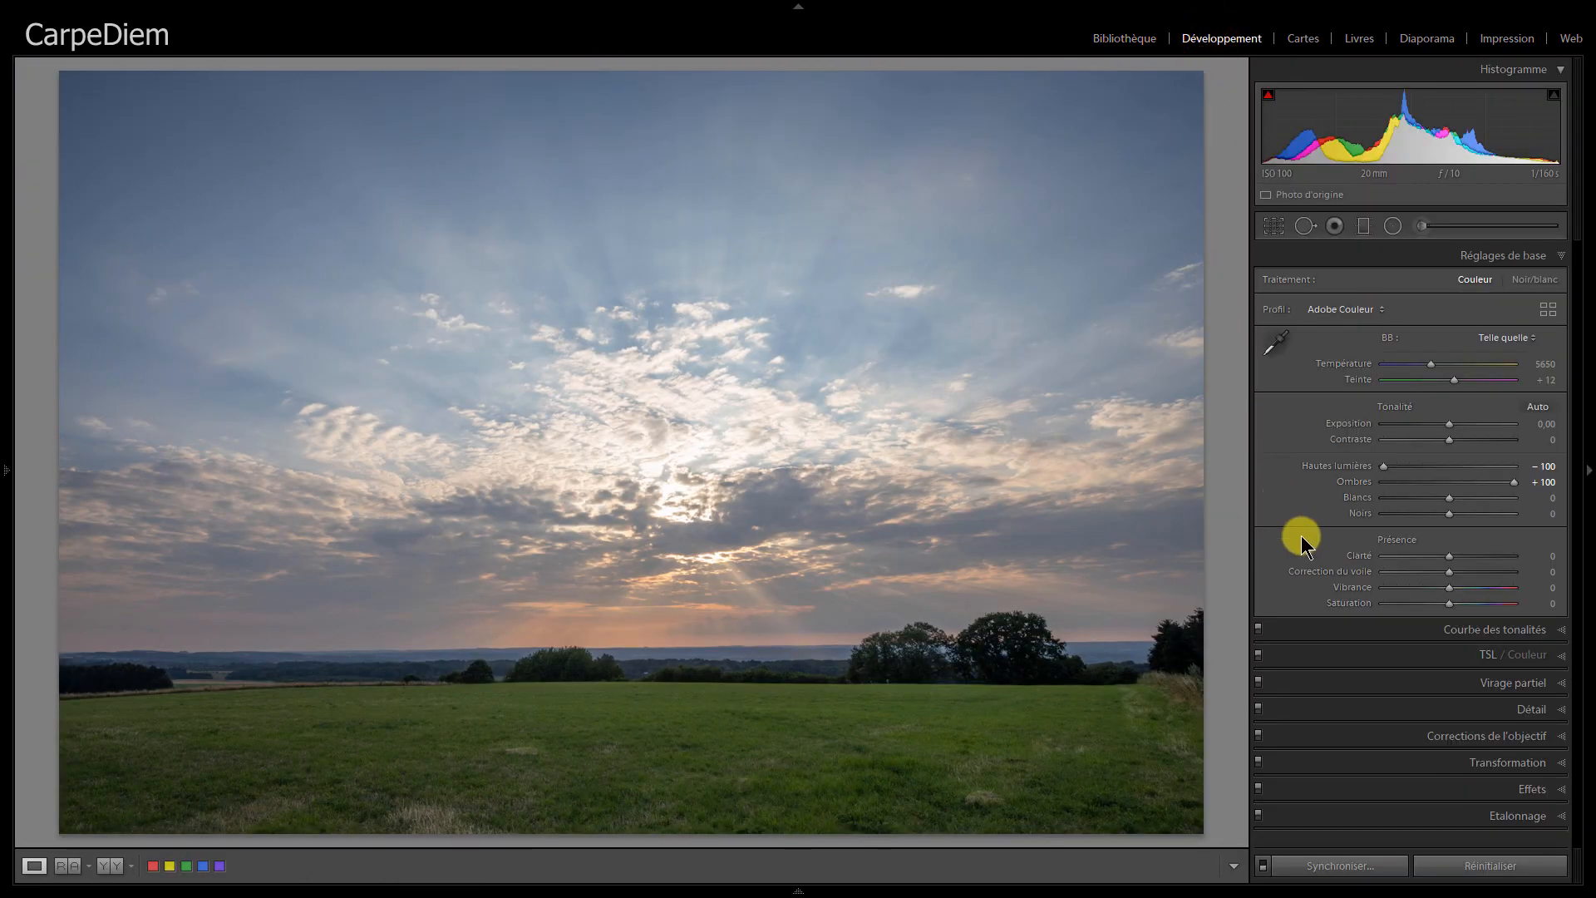
{"action": "left_click", "coordinate": [1363, 226]}
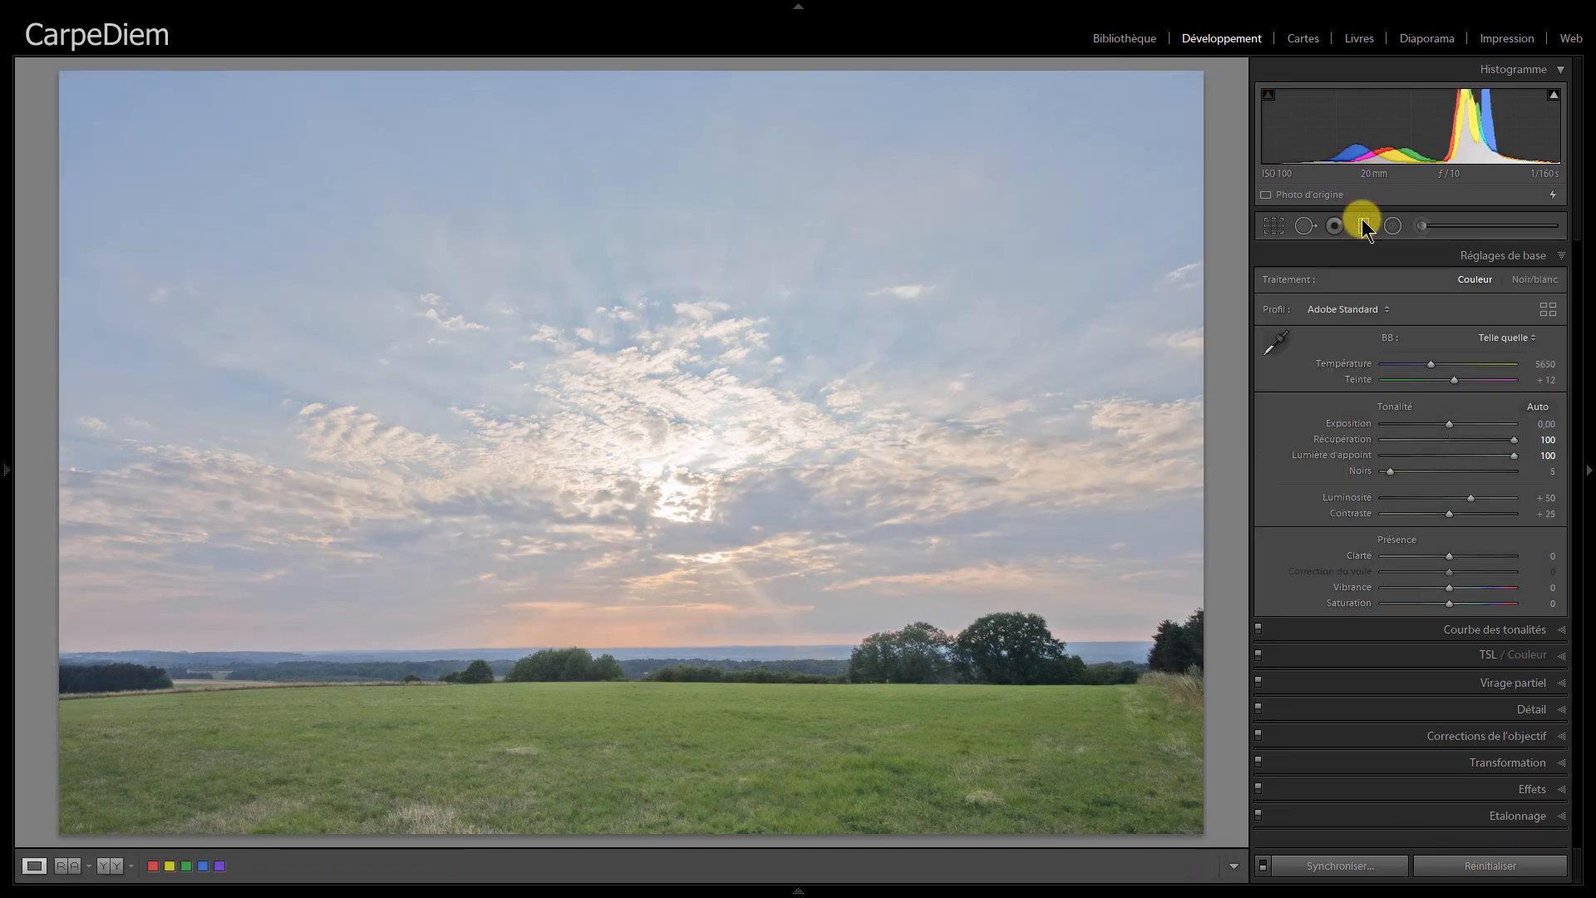
{"action": "left_click", "coordinate": [1362, 223]}
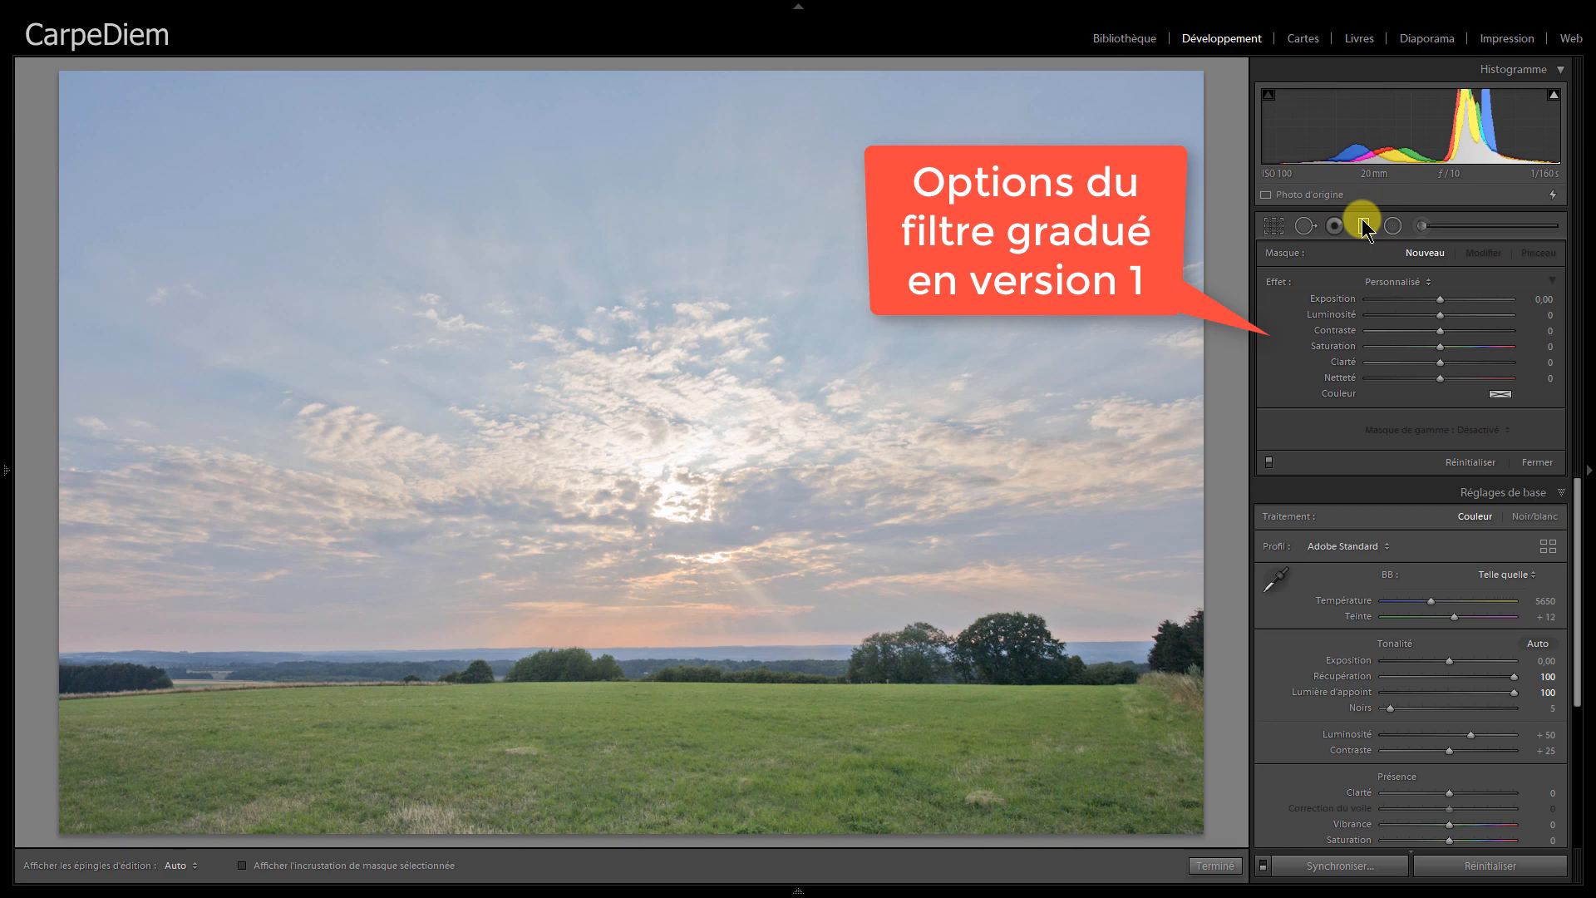
{"action": "left_click", "coordinate": [1364, 226]}
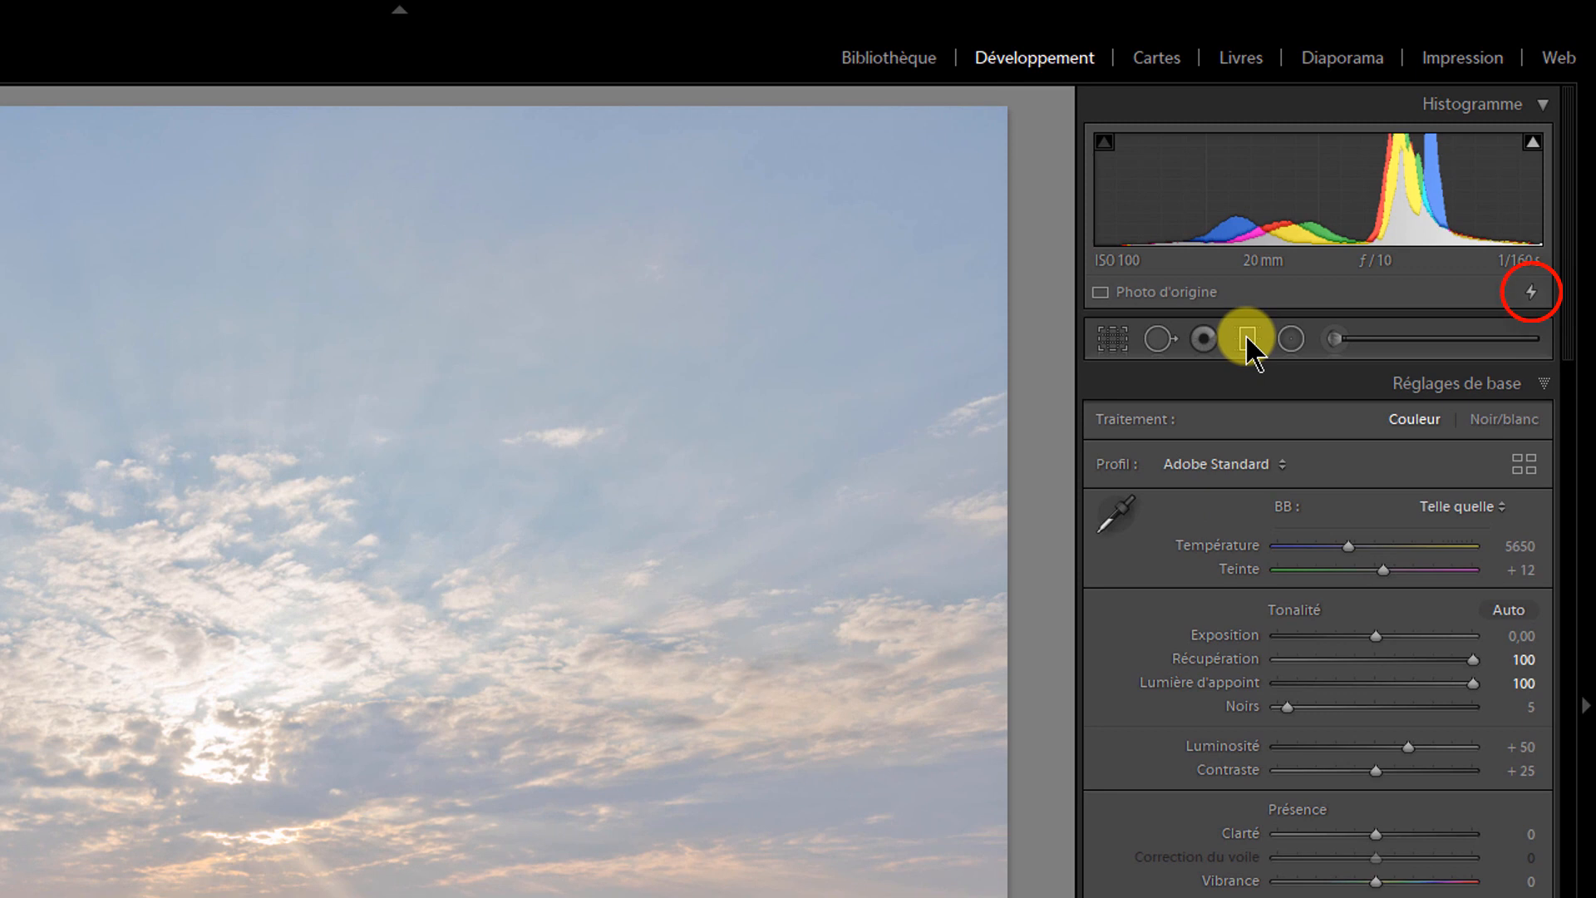
Update only the Version 1 photo to the current process version and check the process in Etalonnage.
{"action": "left_click", "coordinate": [1531, 294]}
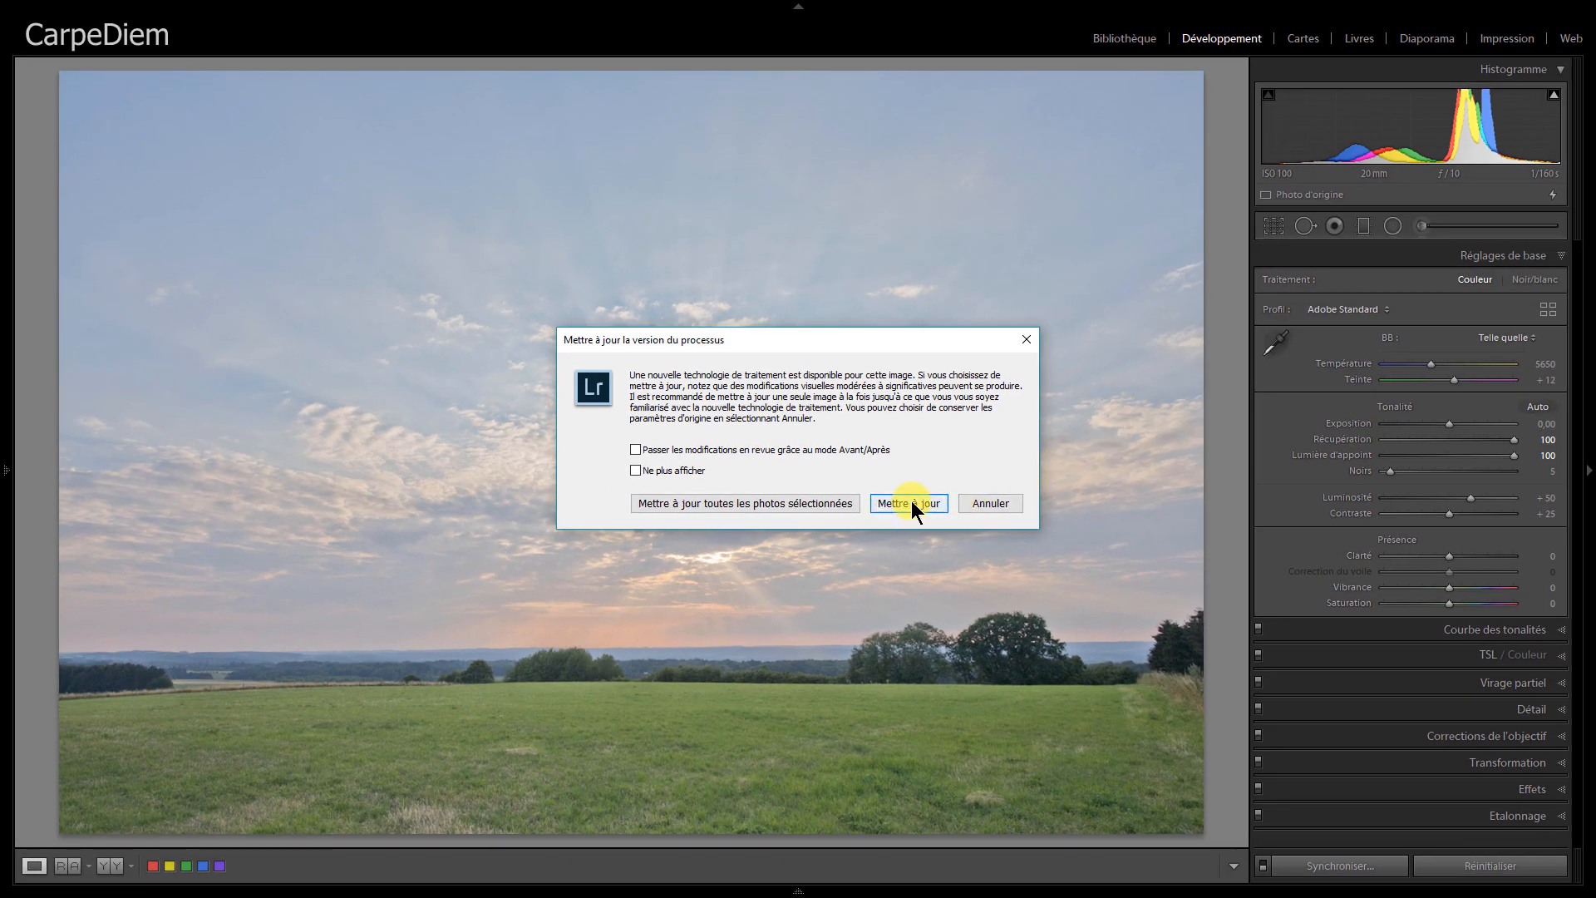
{"action": "left_click", "coordinate": [907, 503]}
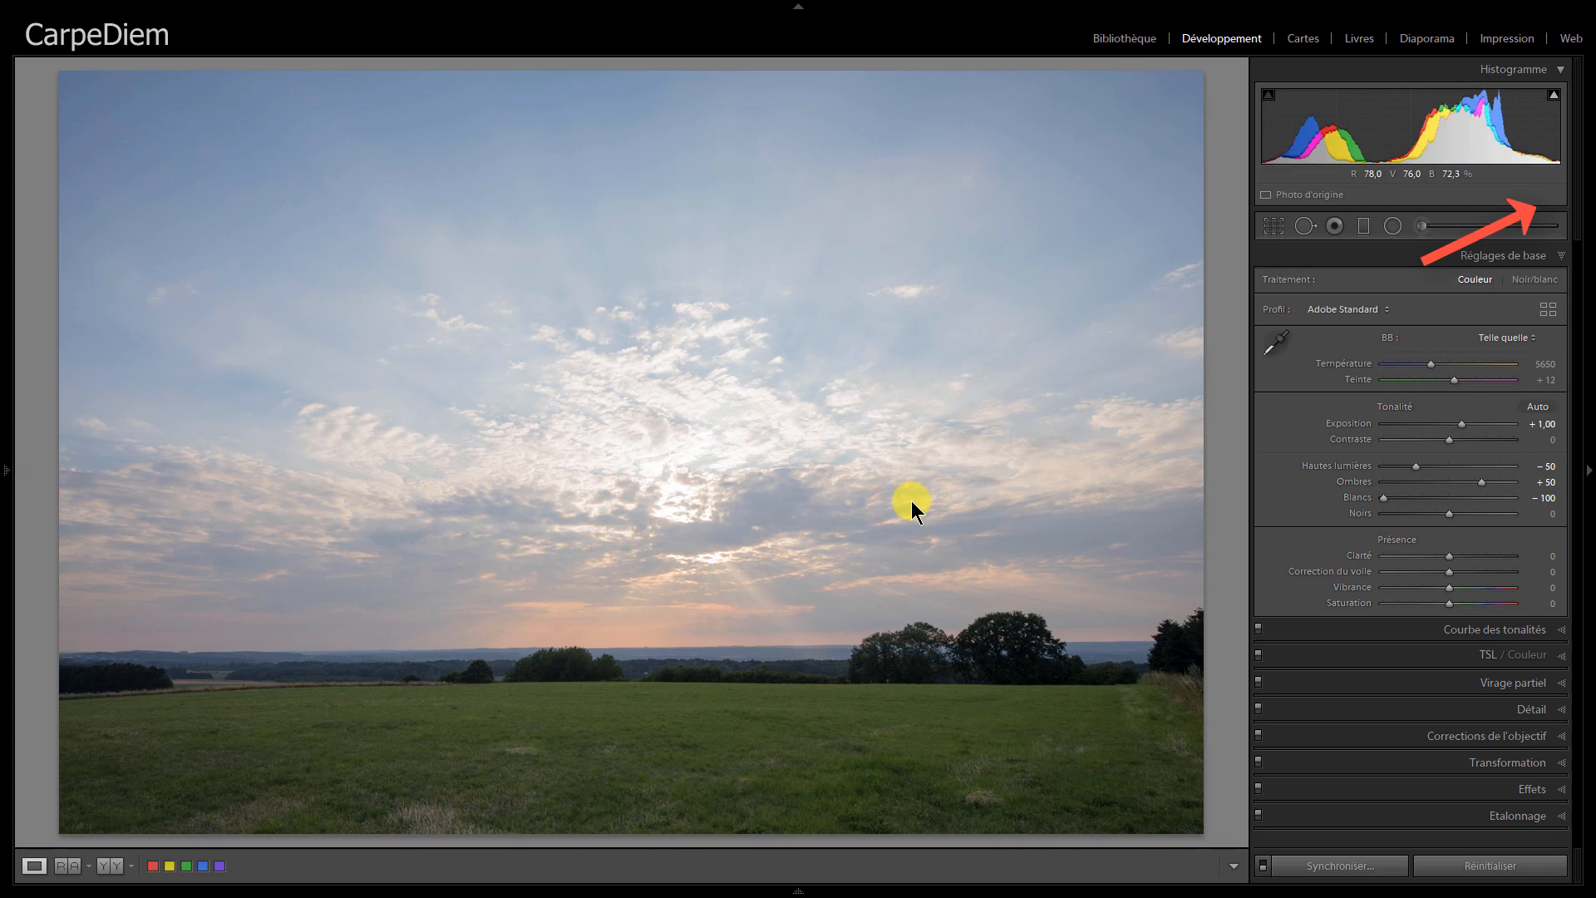
{"action": "left_click", "coordinate": [1524, 816]}
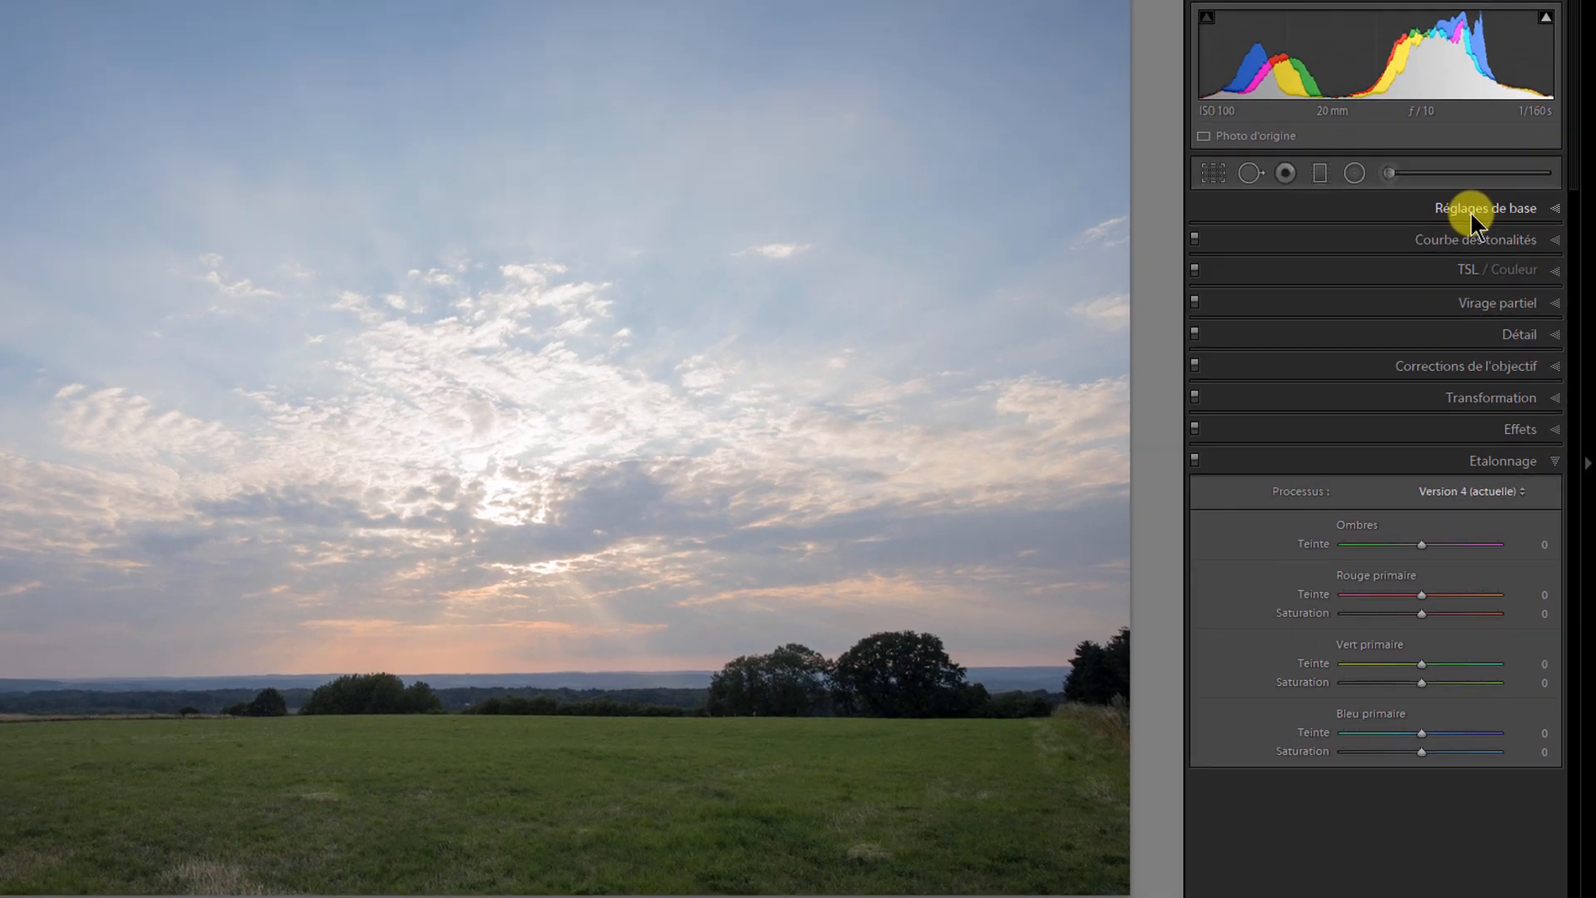
{"action": "left_click", "coordinate": [1497, 256]}
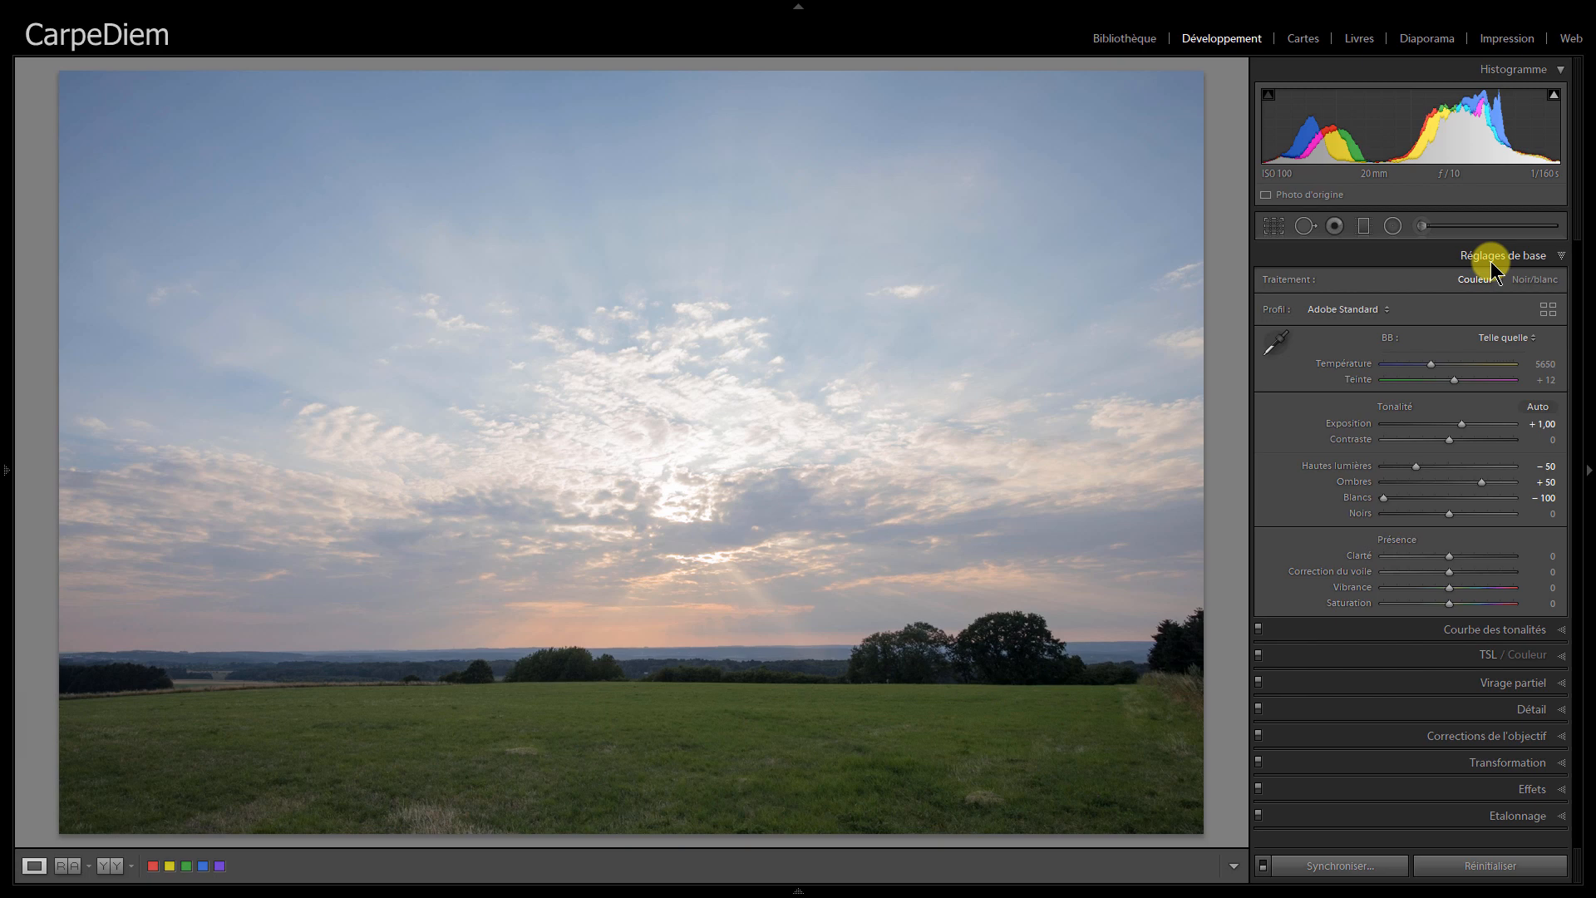
Switch the photo's process to Version 3 (2012) and lower Hautes lumières to -78 in the Réglages de base.
{"action": "left_click", "coordinate": [1513, 819]}
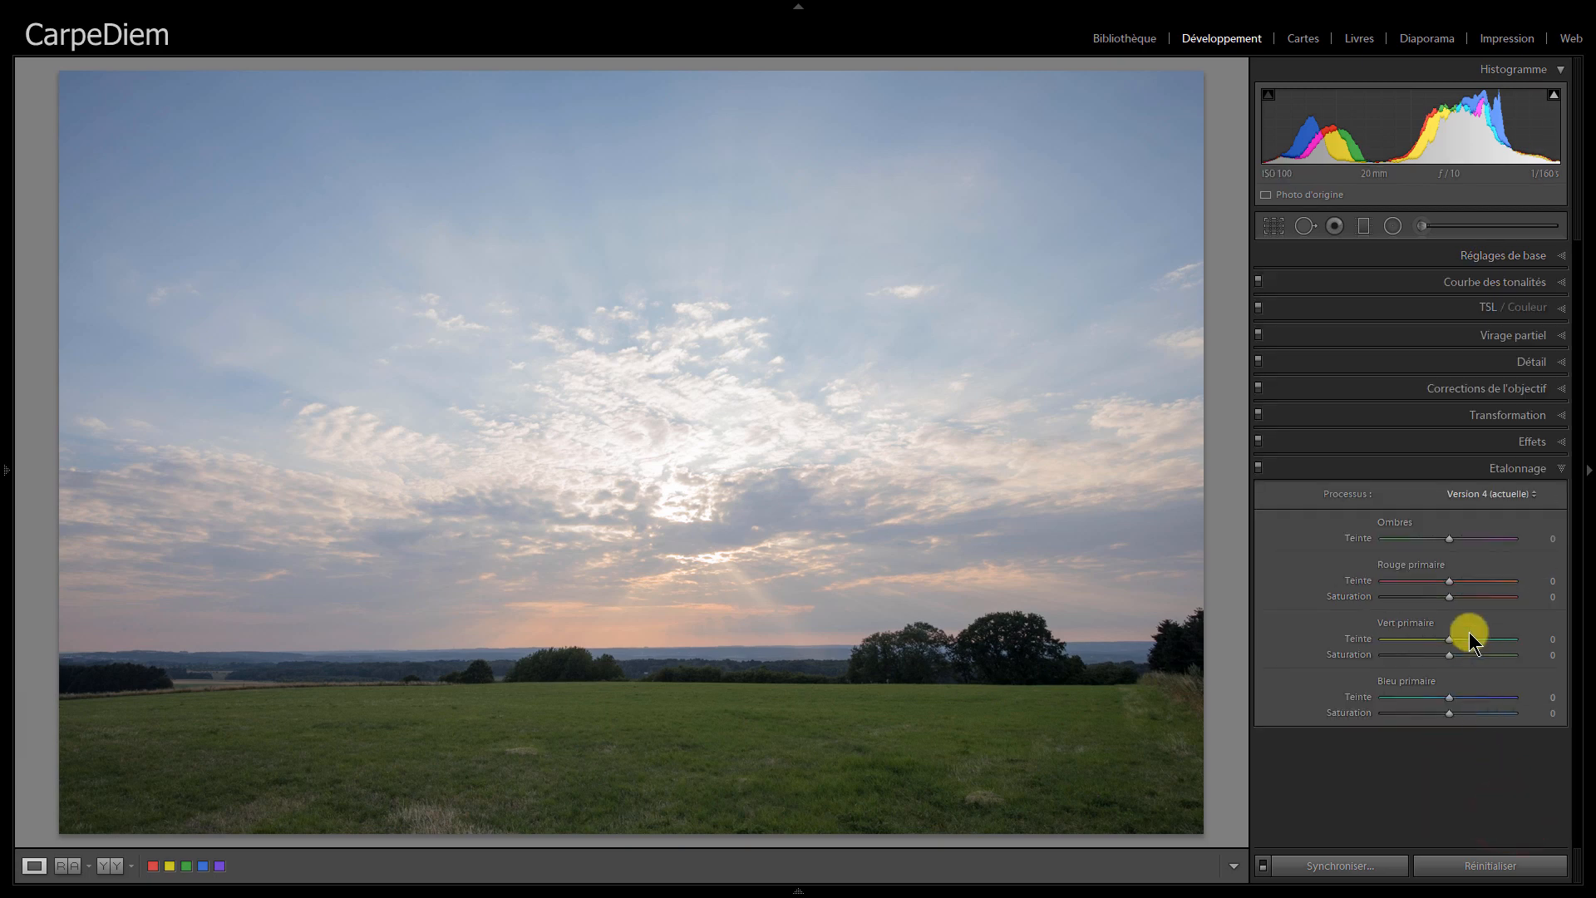
{"action": "left_click", "coordinate": [1488, 494]}
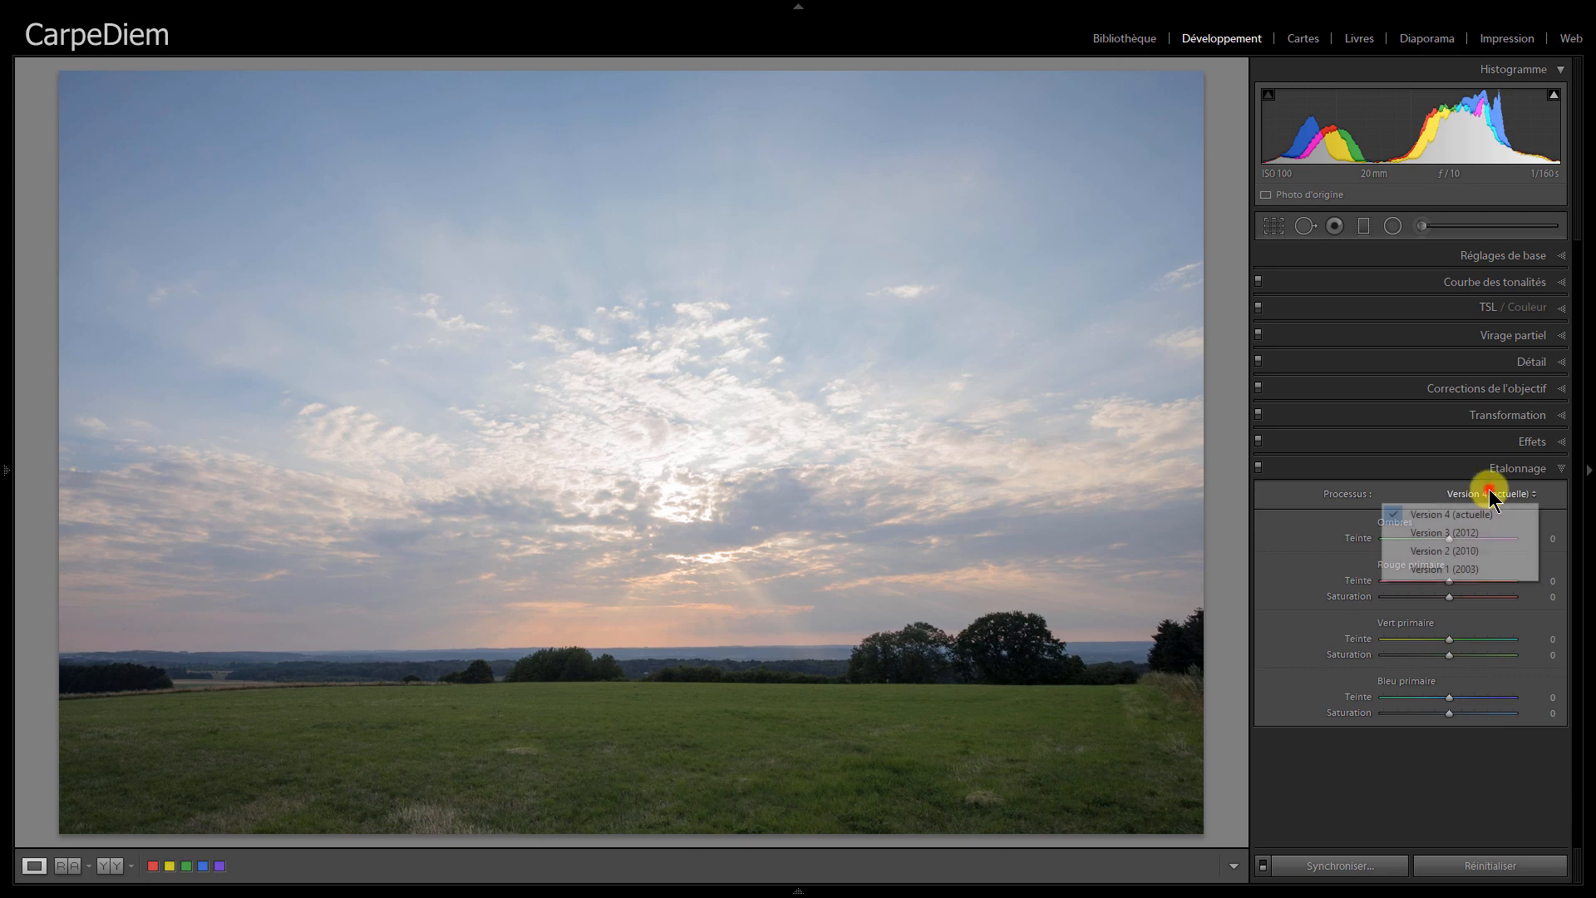
{"action": "left_click", "coordinate": [1473, 532]}
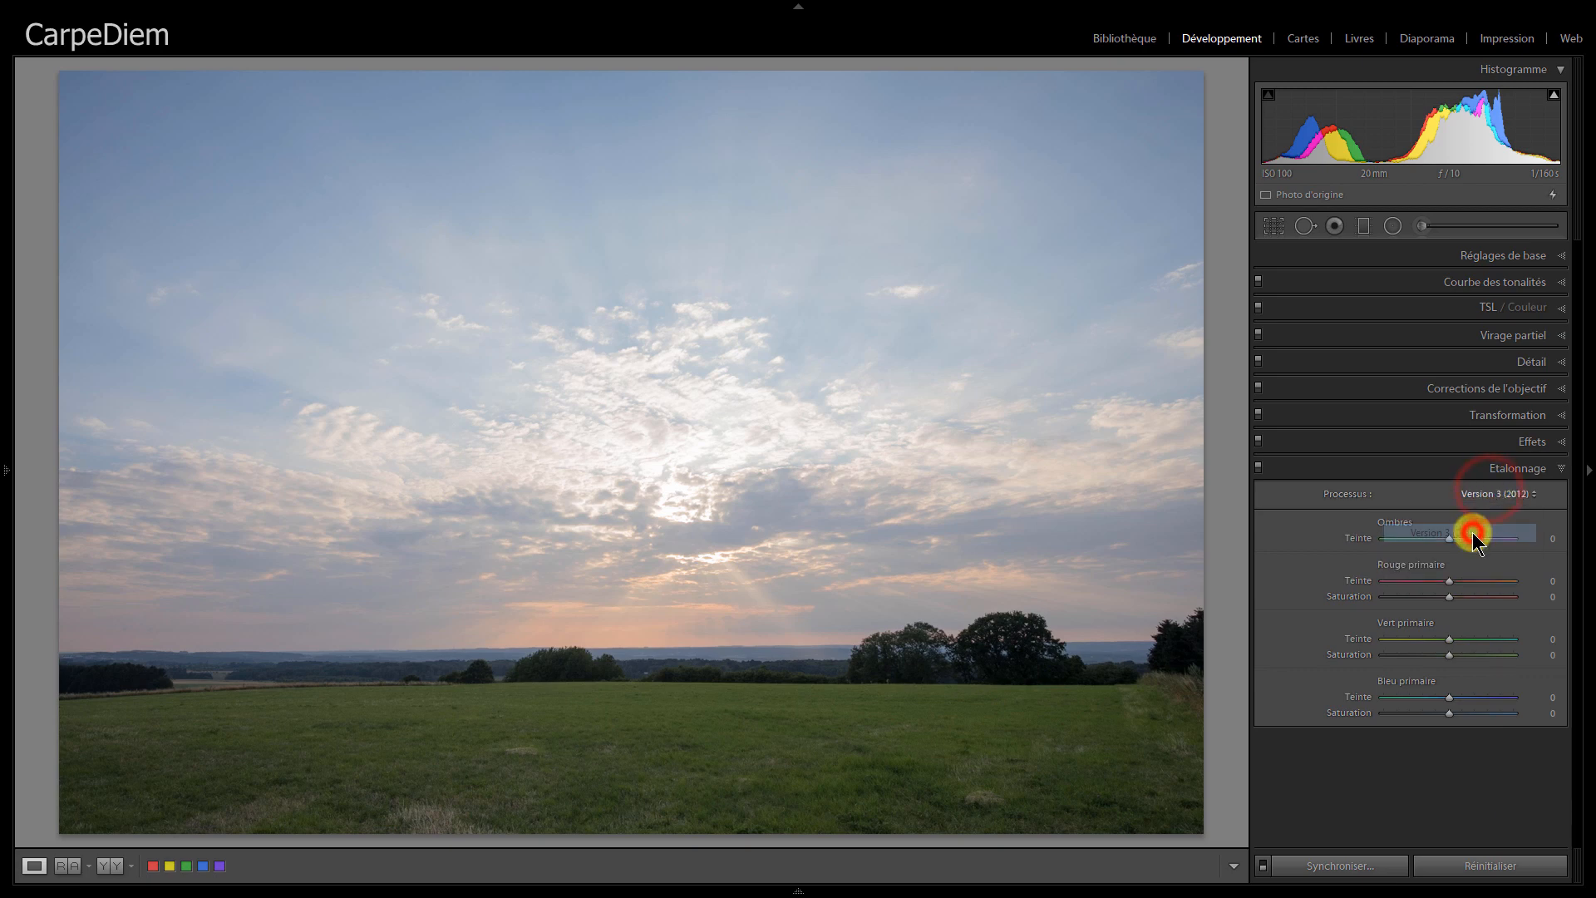
{"action": "left_click", "coordinate": [1482, 257]}
{"action": "left_click", "coordinate": [1419, 464]}
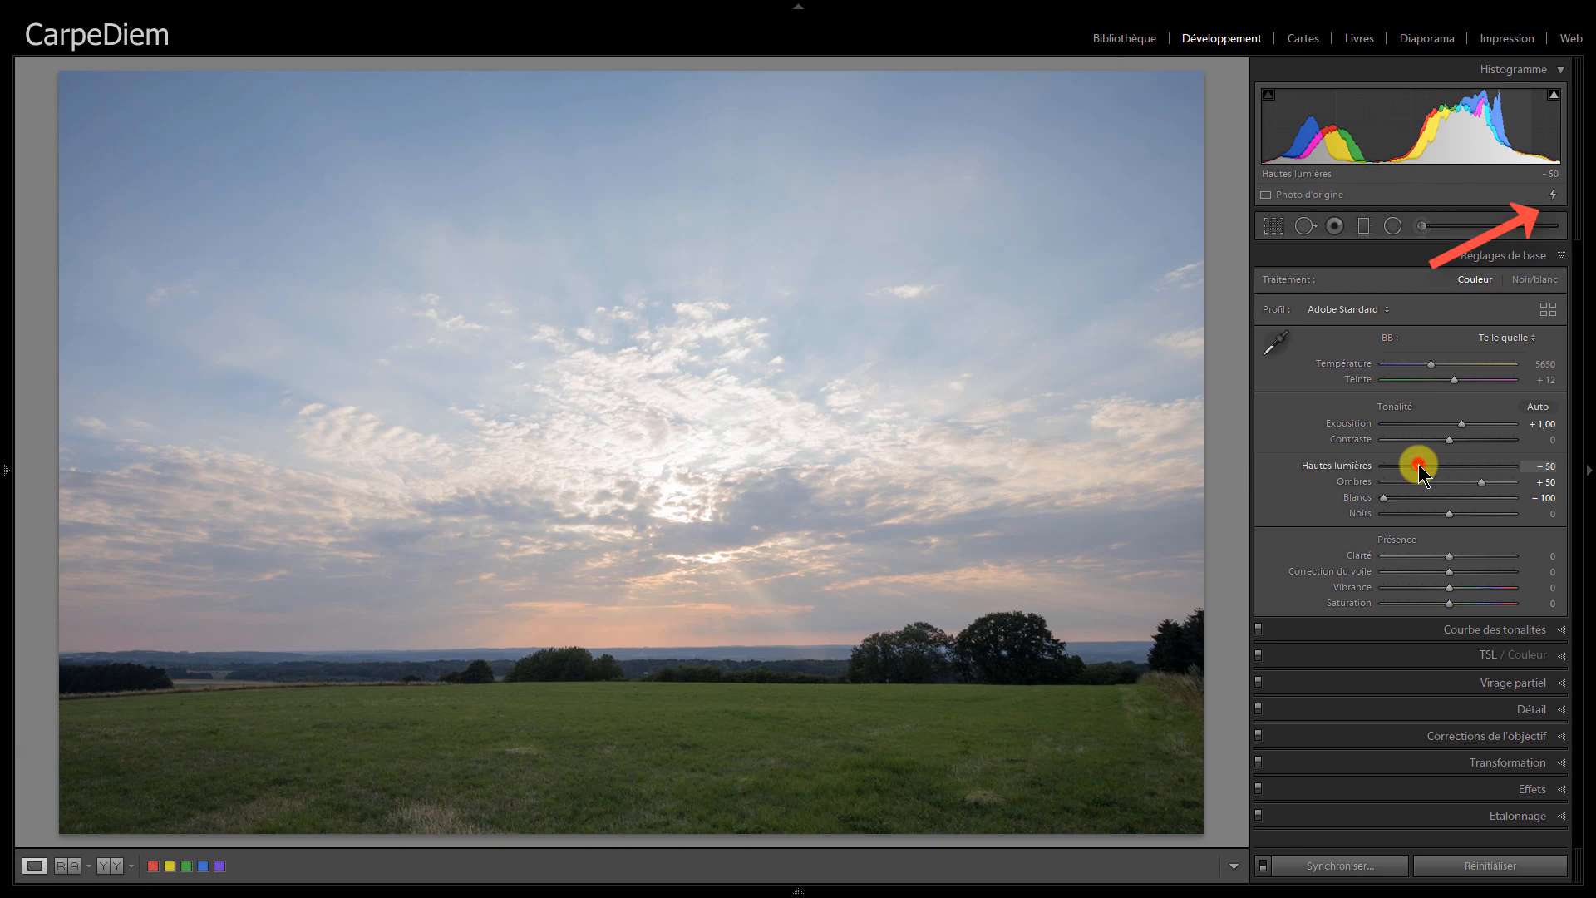
{"action": "left_click_drag", "start_coordinate": [1419, 464], "coordinate": [1400, 464]}
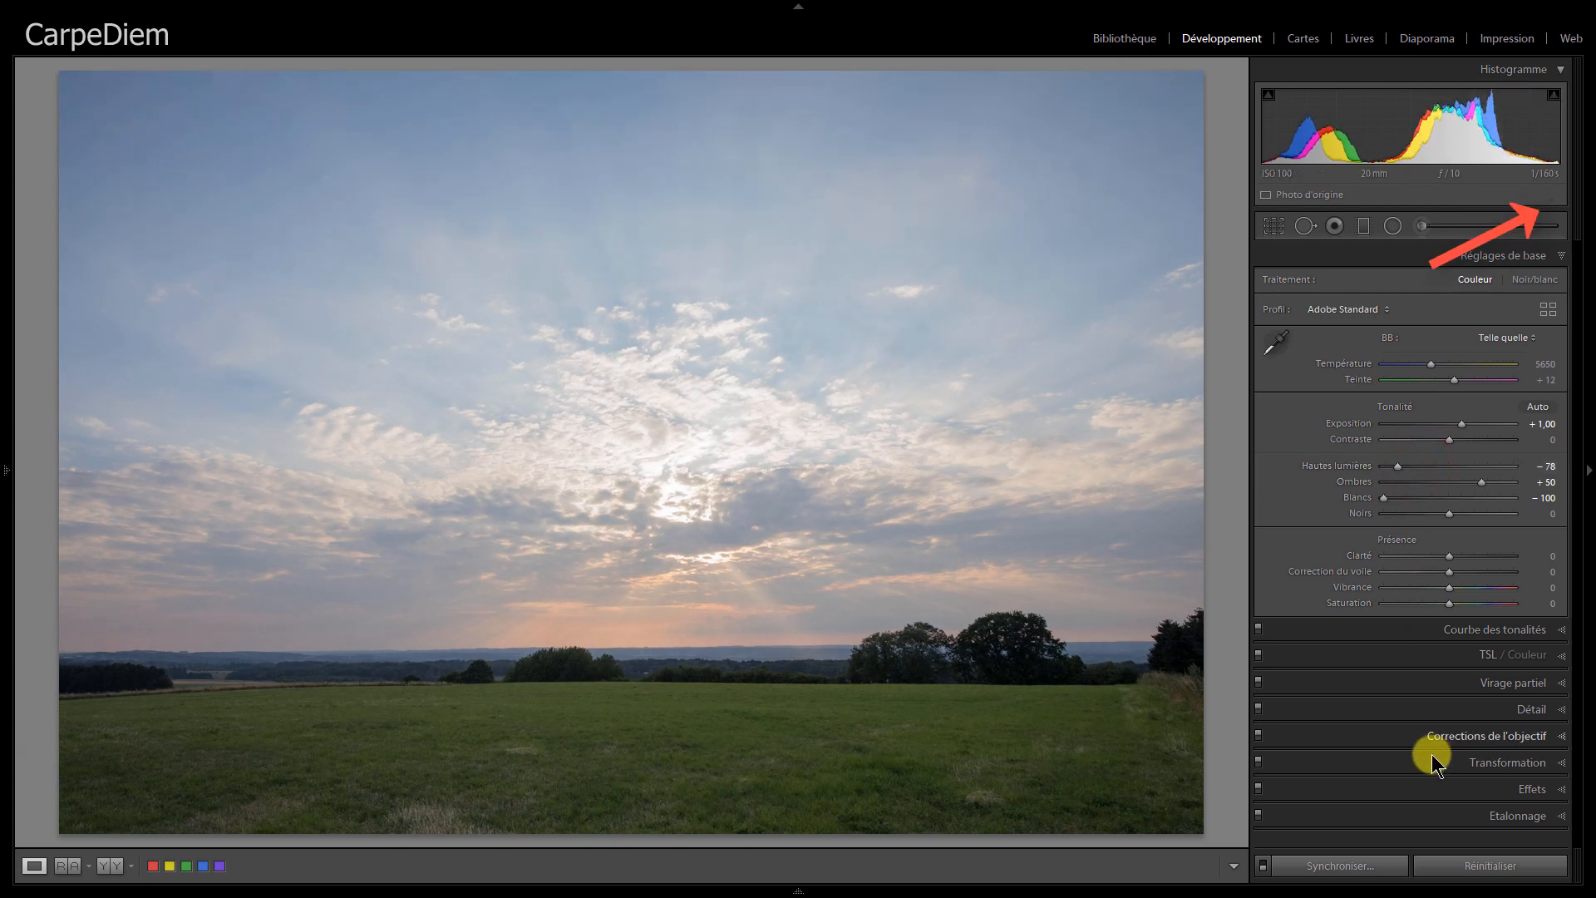
Check the process version in Etalonnage, and set Hautes lumières to -100 and Ombres to +100 on the unedited photo.
{"action": "left_click", "coordinate": [1487, 815]}
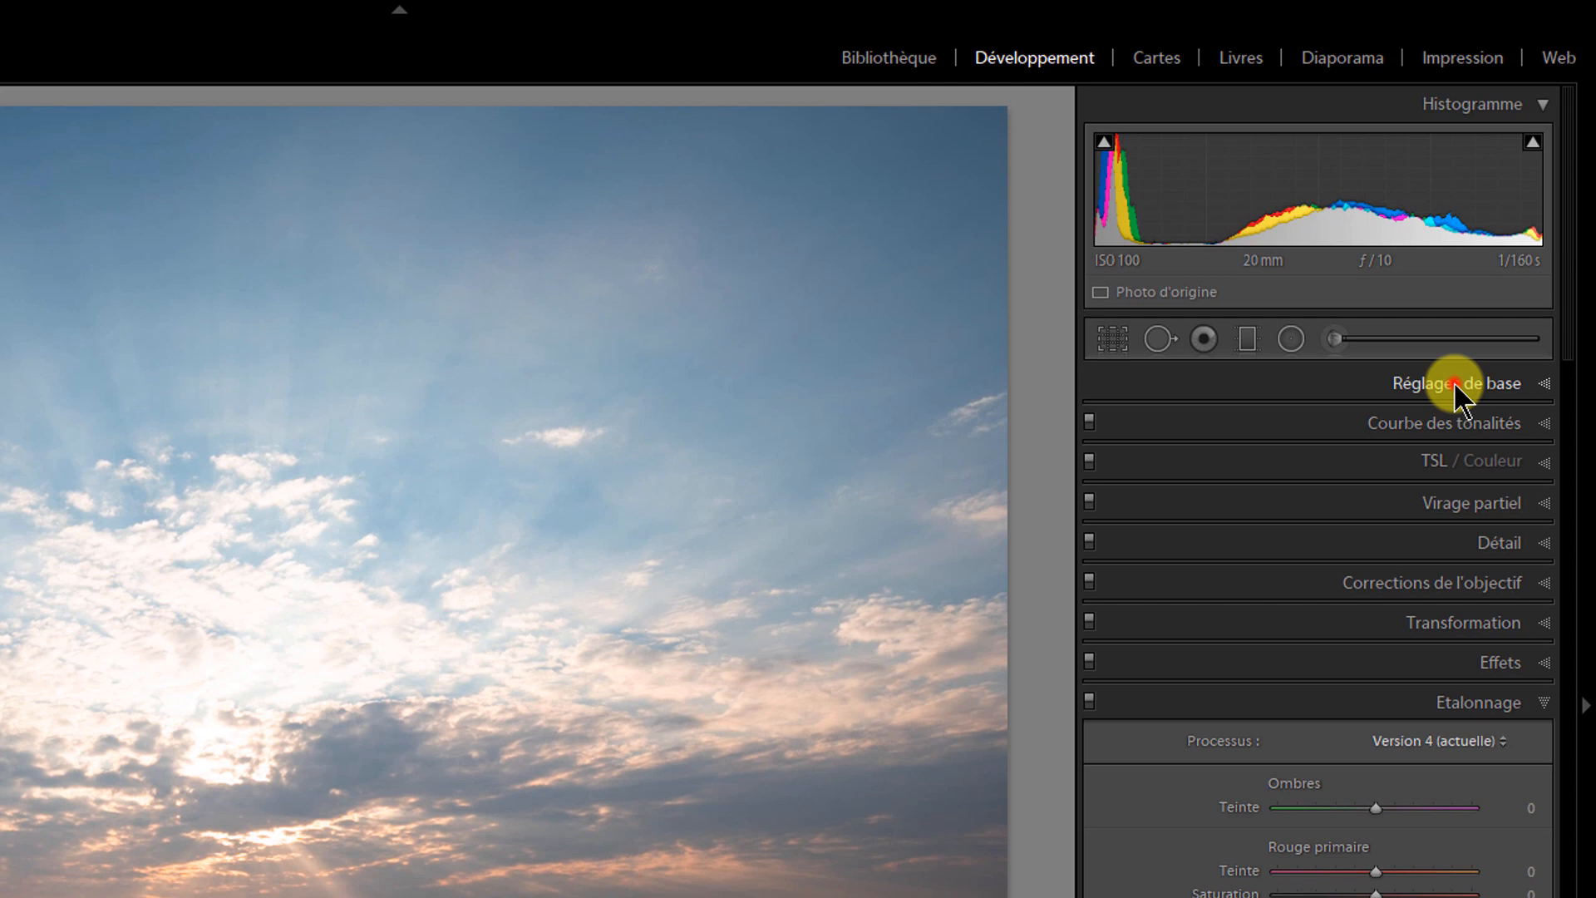
{"action": "left_click", "coordinate": [1455, 384]}
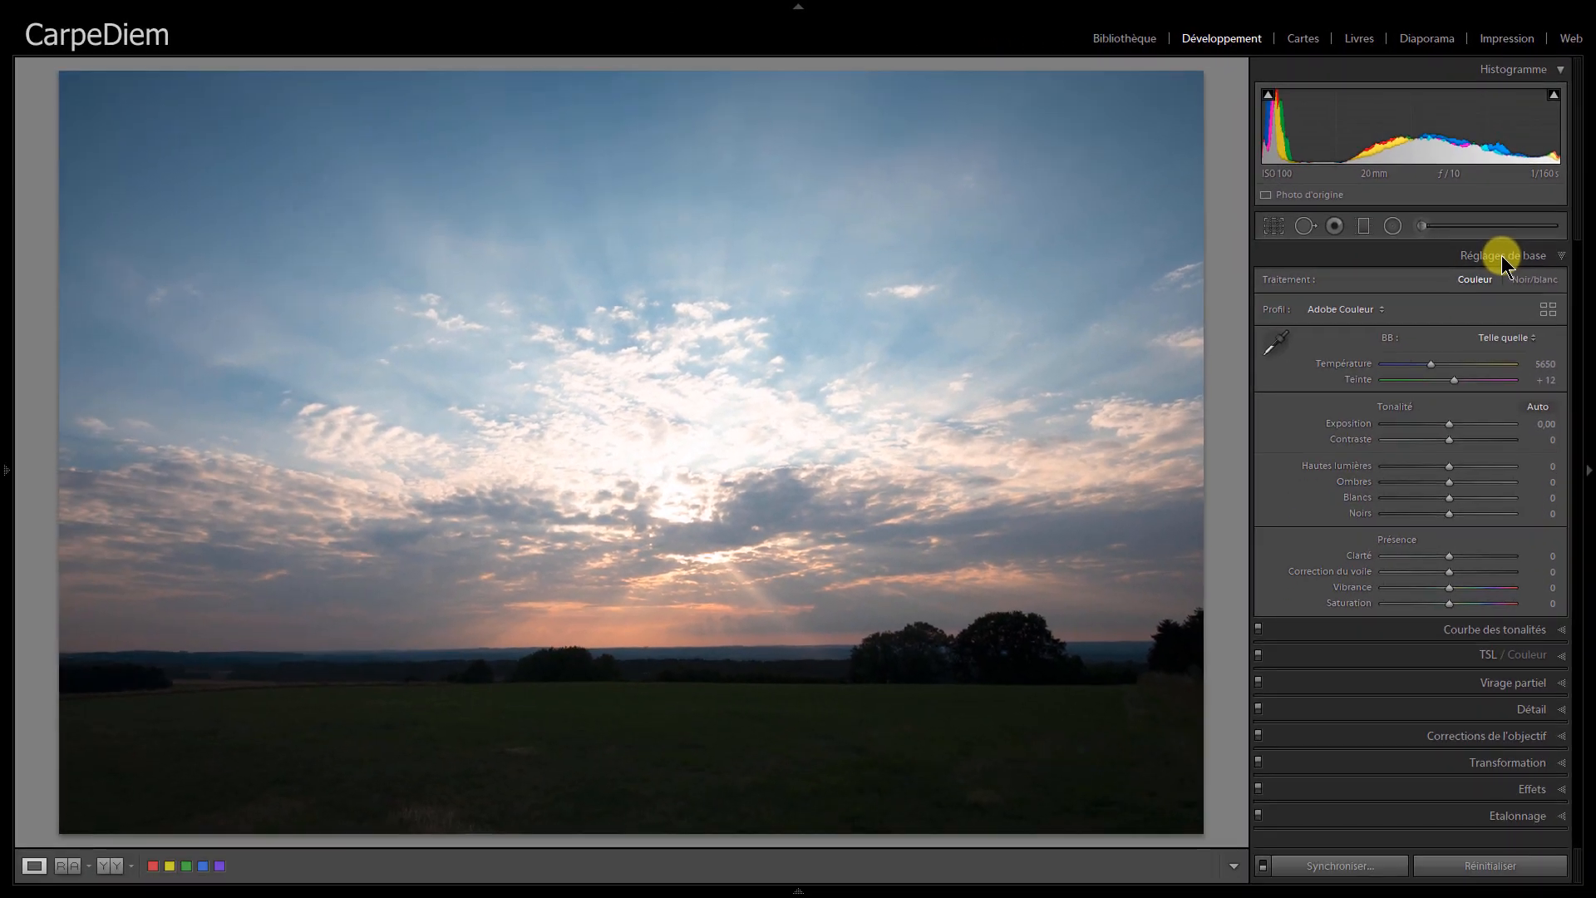
{"action": "left_click", "coordinate": [1450, 468]}
{"action": "left_click_drag", "start_coordinate": [1449, 468], "coordinate": [1520, 480]}
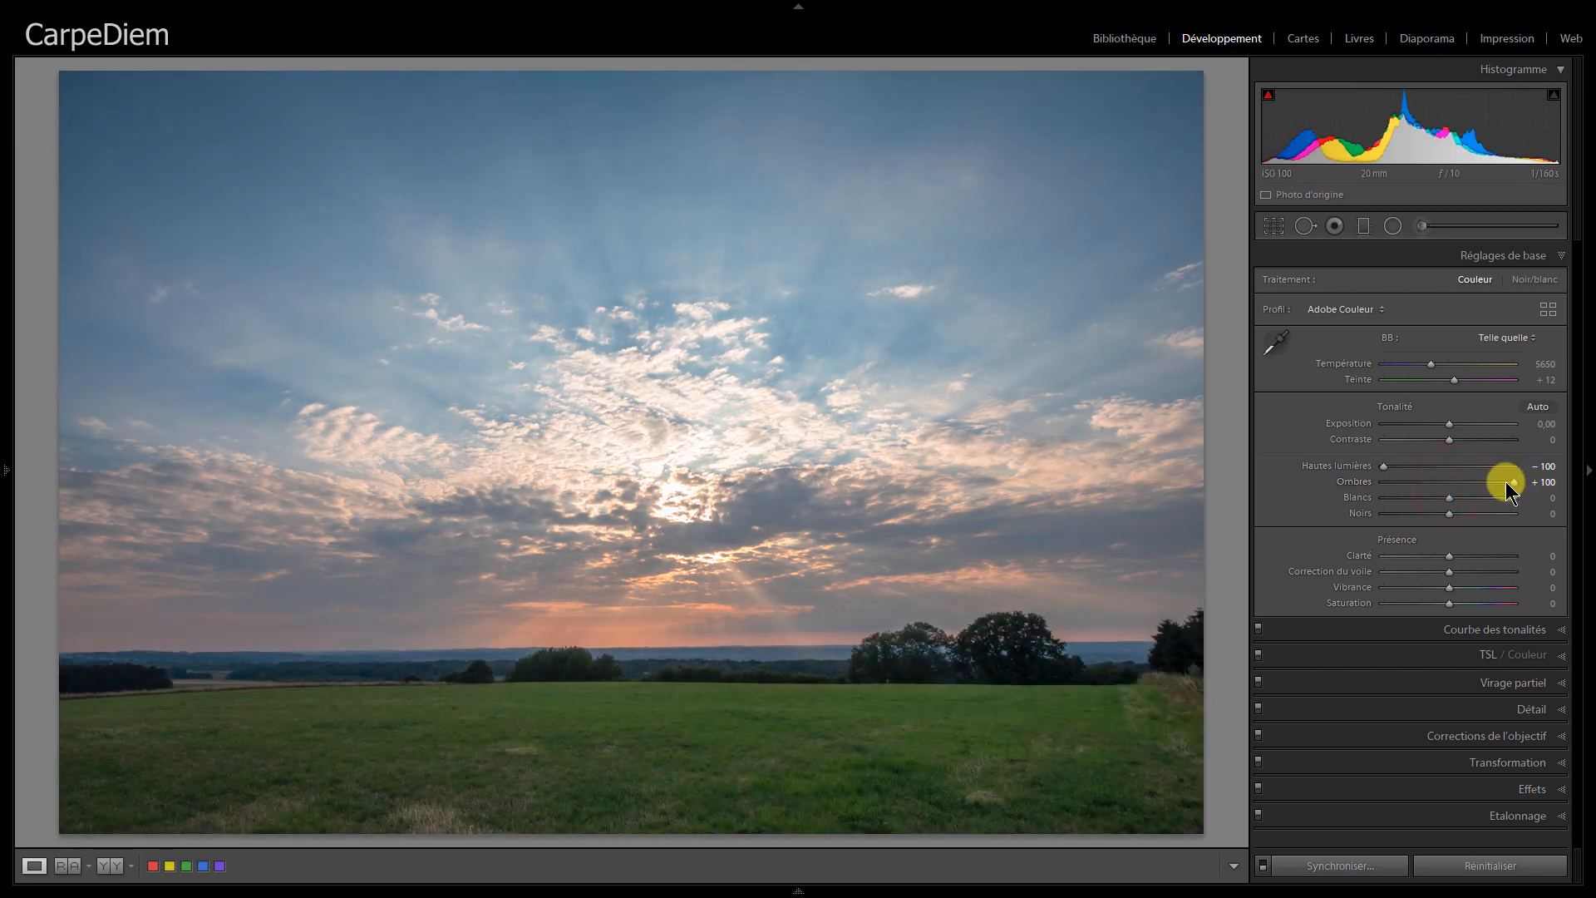
Adjust the Vert primaire saturation in Etalonnage and display the TSL / Couleur settings.
{"action": "left_click", "coordinate": [1499, 816]}
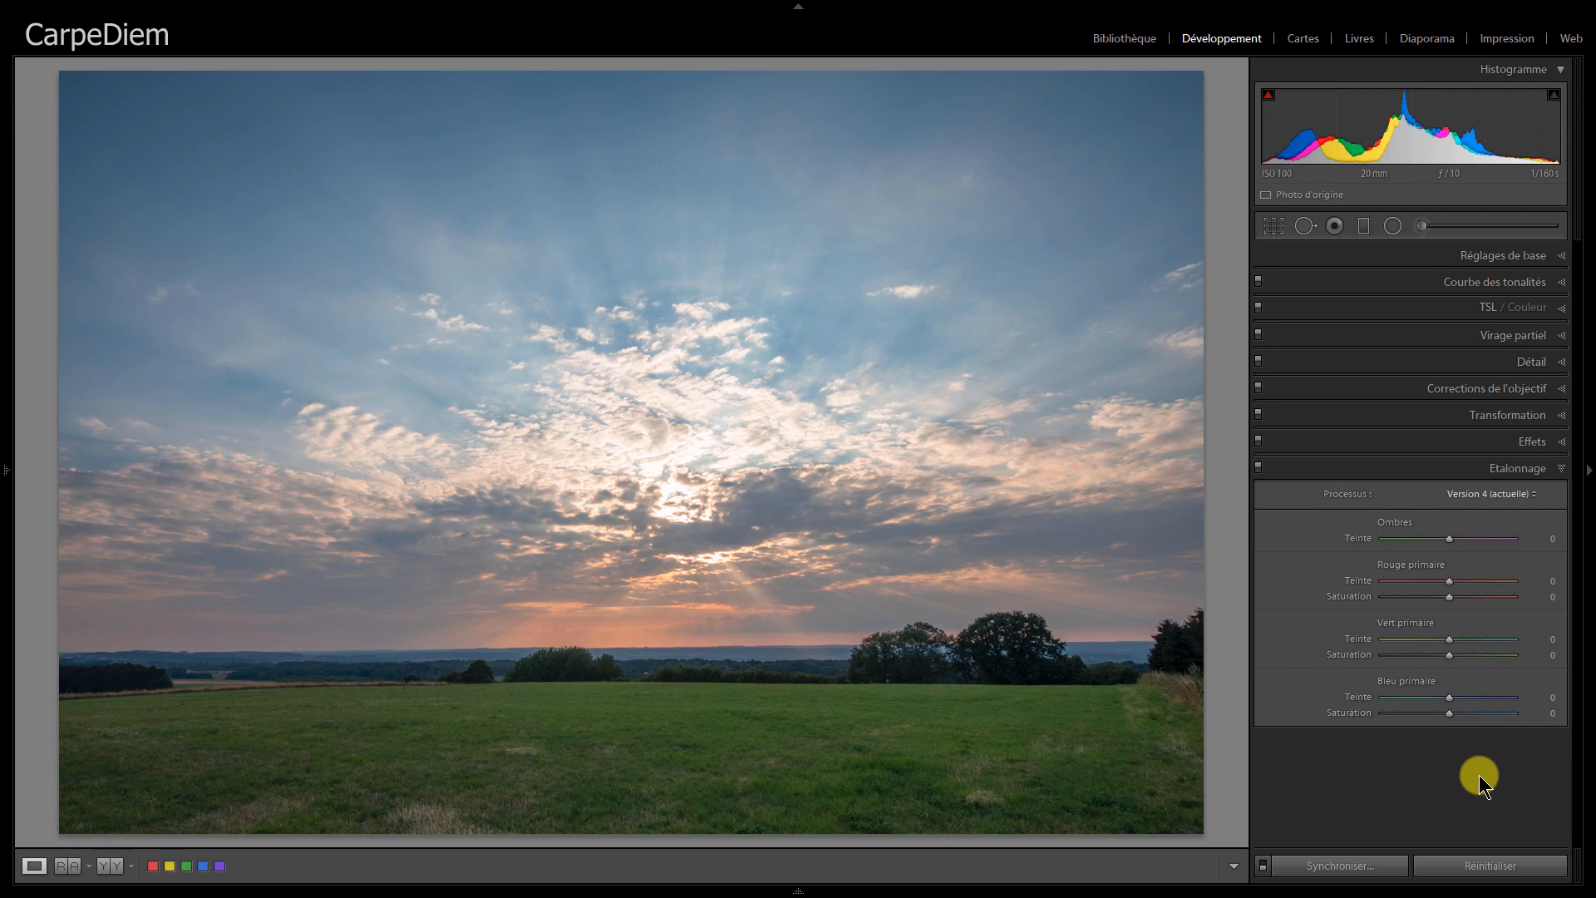
{"action": "left_click", "coordinate": [1453, 658]}
{"action": "left_click_drag", "start_coordinate": [1428, 665], "coordinate": [1510, 651]}
{"action": "left_click", "coordinate": [1492, 314]}
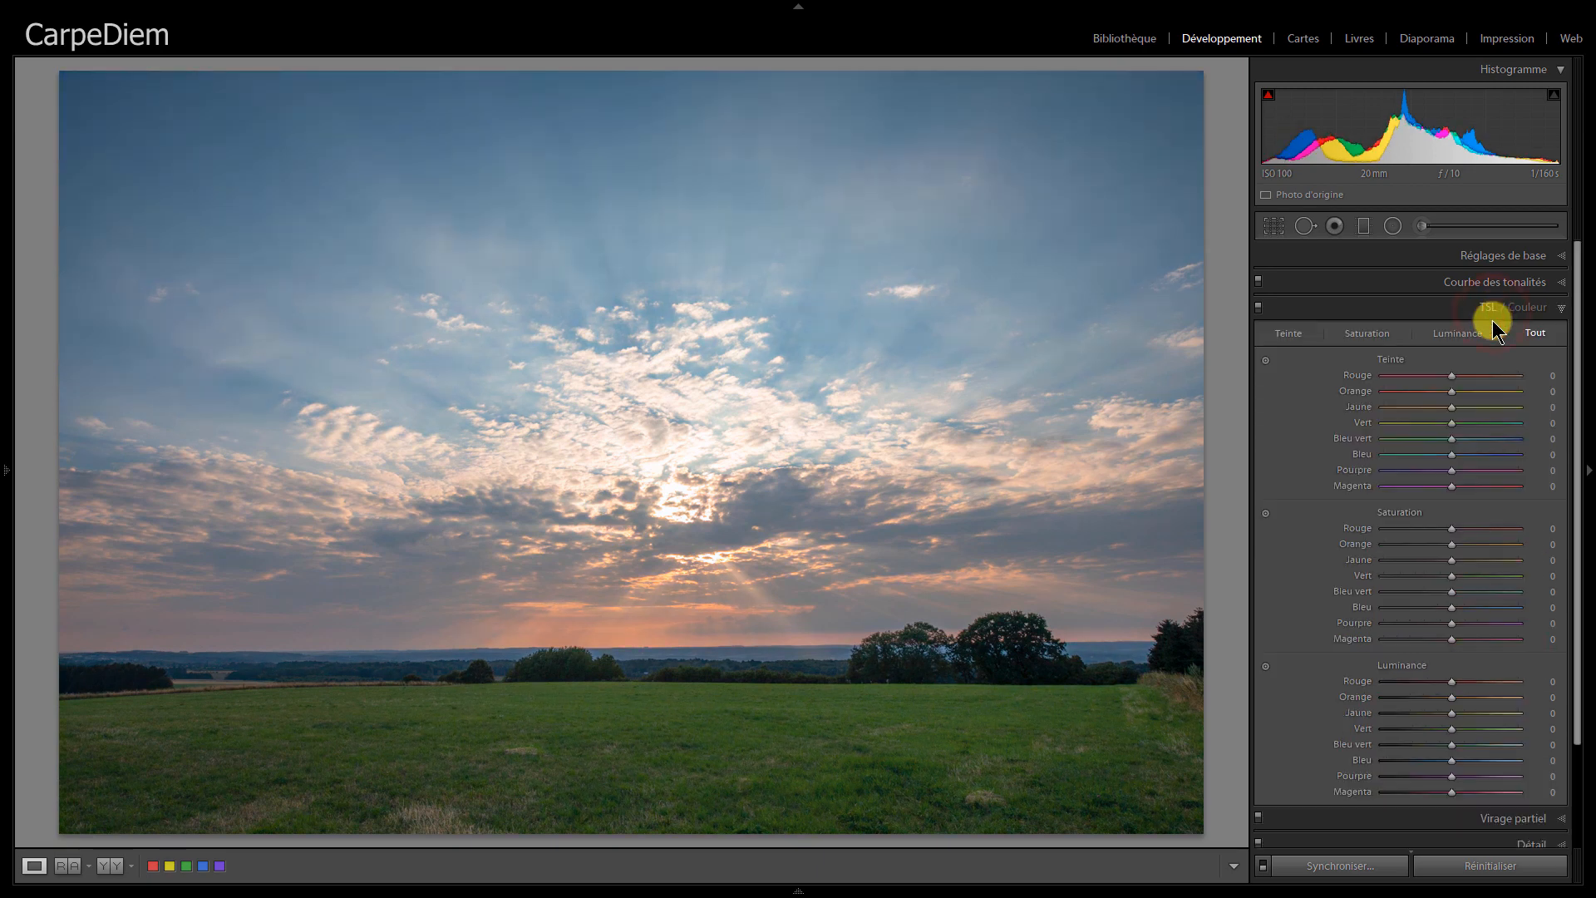
Test the Vert saturation at +100 in TSL / Couleur, and reset it to 0.
{"action": "left_click_drag", "start_coordinate": [1453, 576], "coordinate": [1523, 587]}
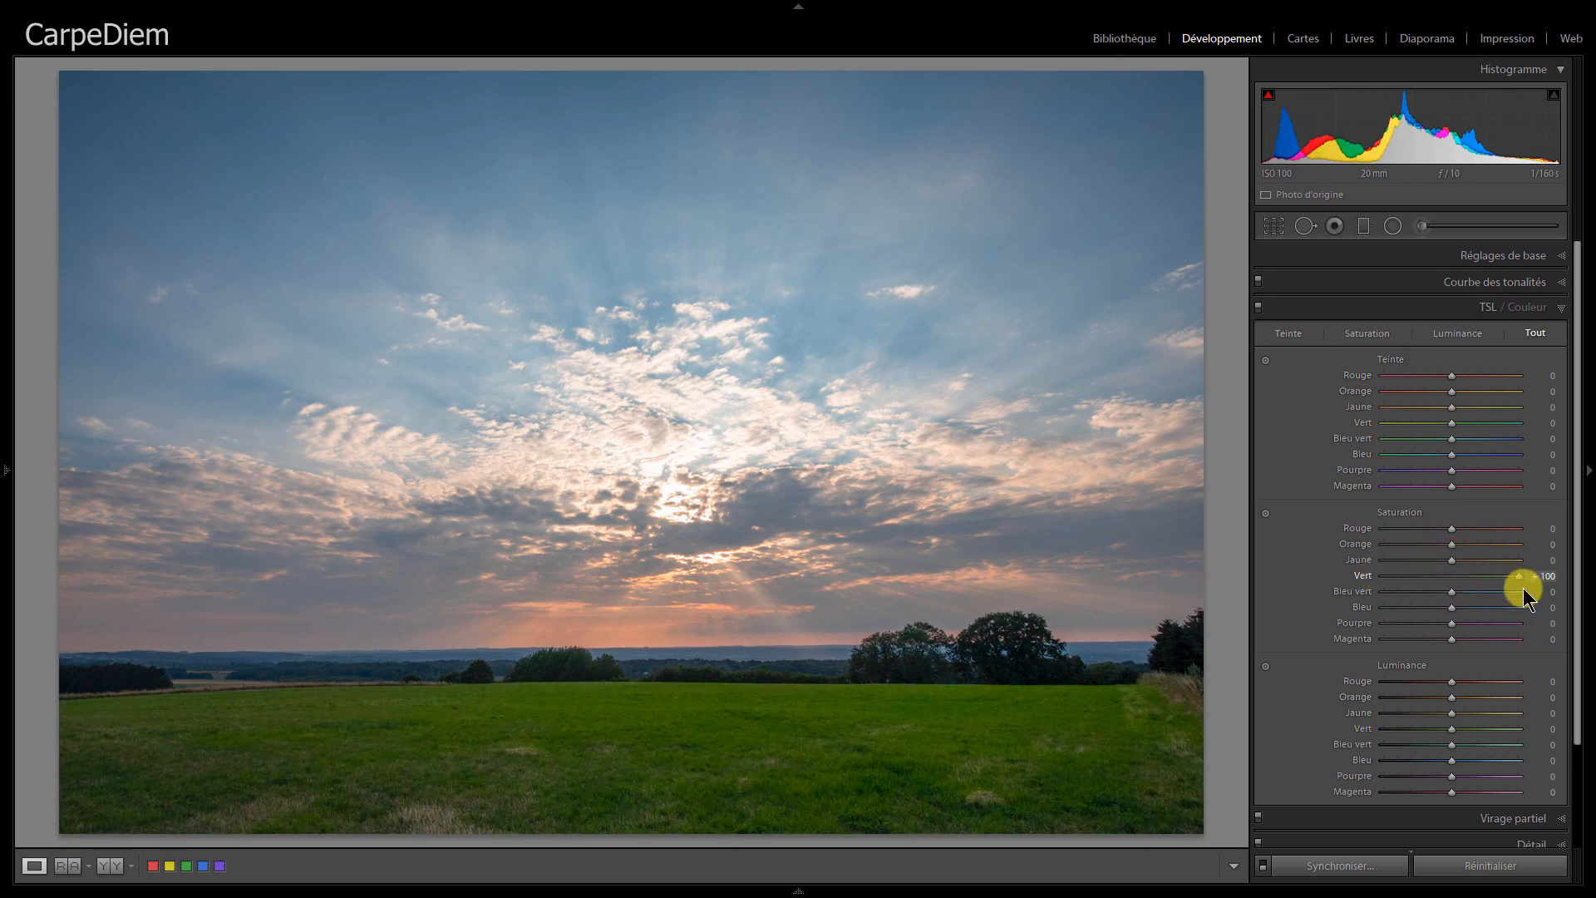
{"action": "double_click", "coordinate": [1517, 577]}
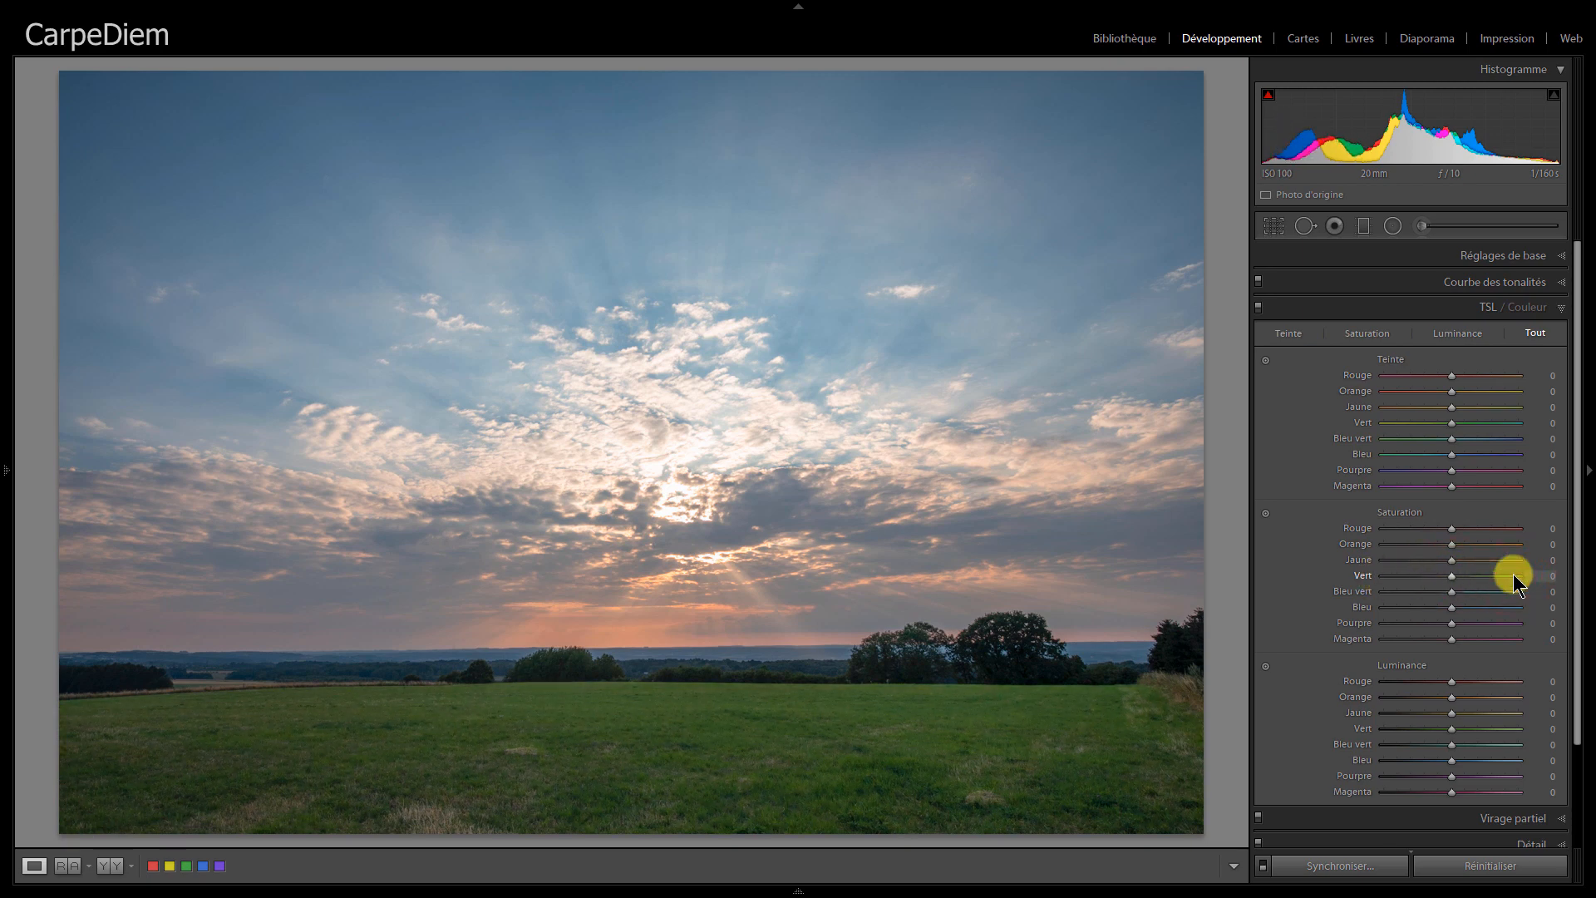
Test the Bleu primaire saturation at -59 in Etalonnage, and reset it to 0.
{"action": "left_click_drag", "start_coordinate": [1576, 471], "coordinate": [1586, 741]}
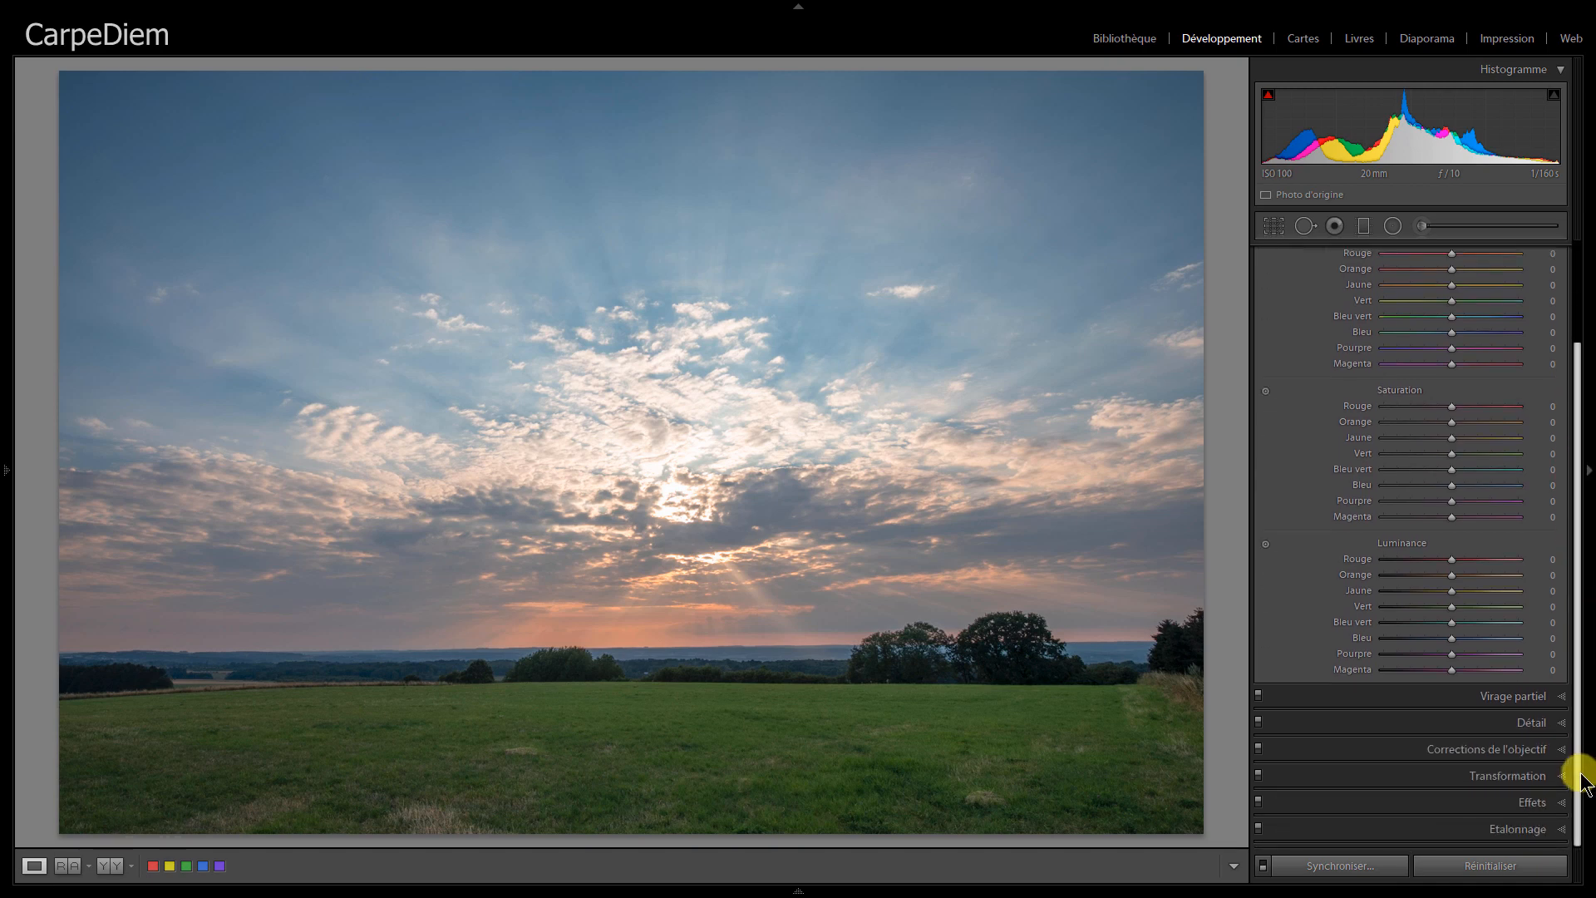
{"action": "left_click", "coordinate": [1515, 831]}
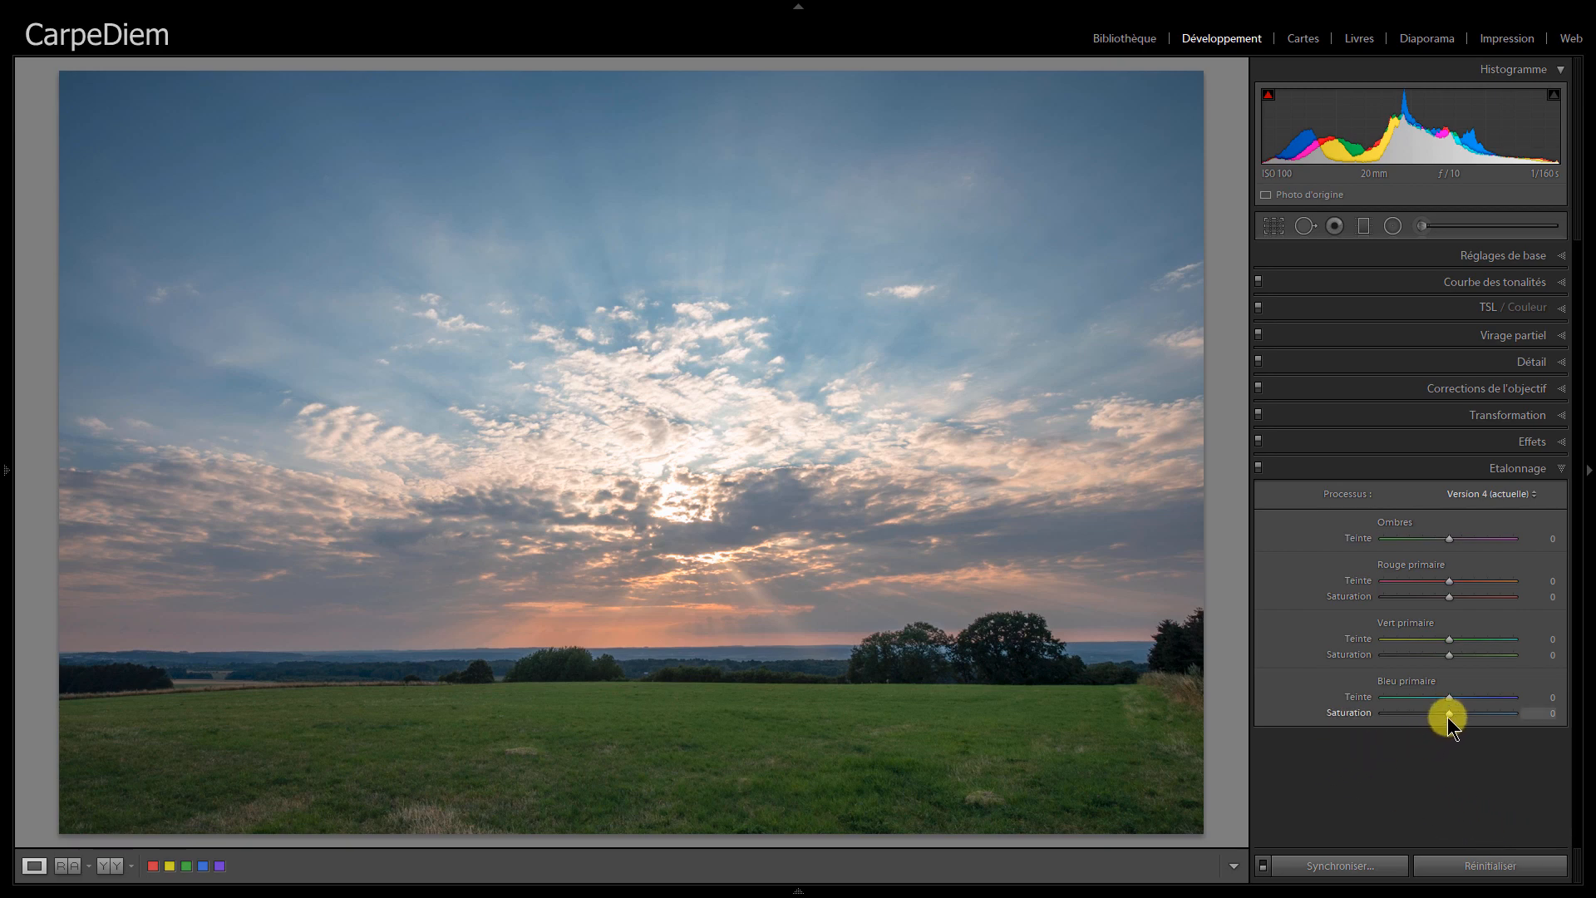
{"action": "left_click_drag", "start_coordinate": [1445, 720], "coordinate": [1398, 720]}
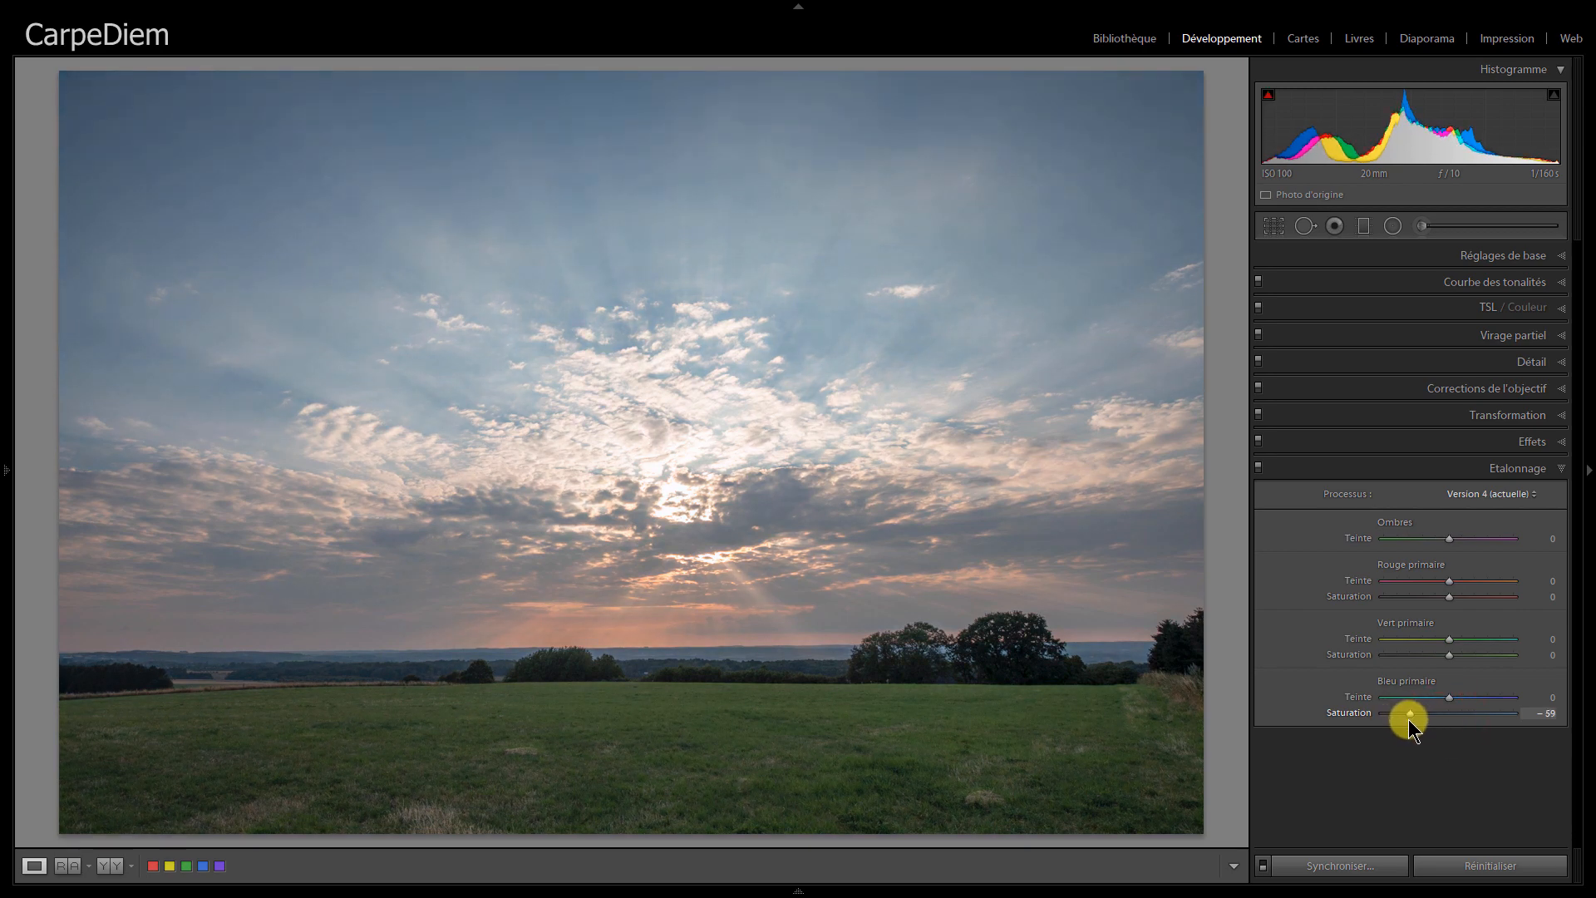
{"action": "double_click", "coordinate": [1408, 720]}
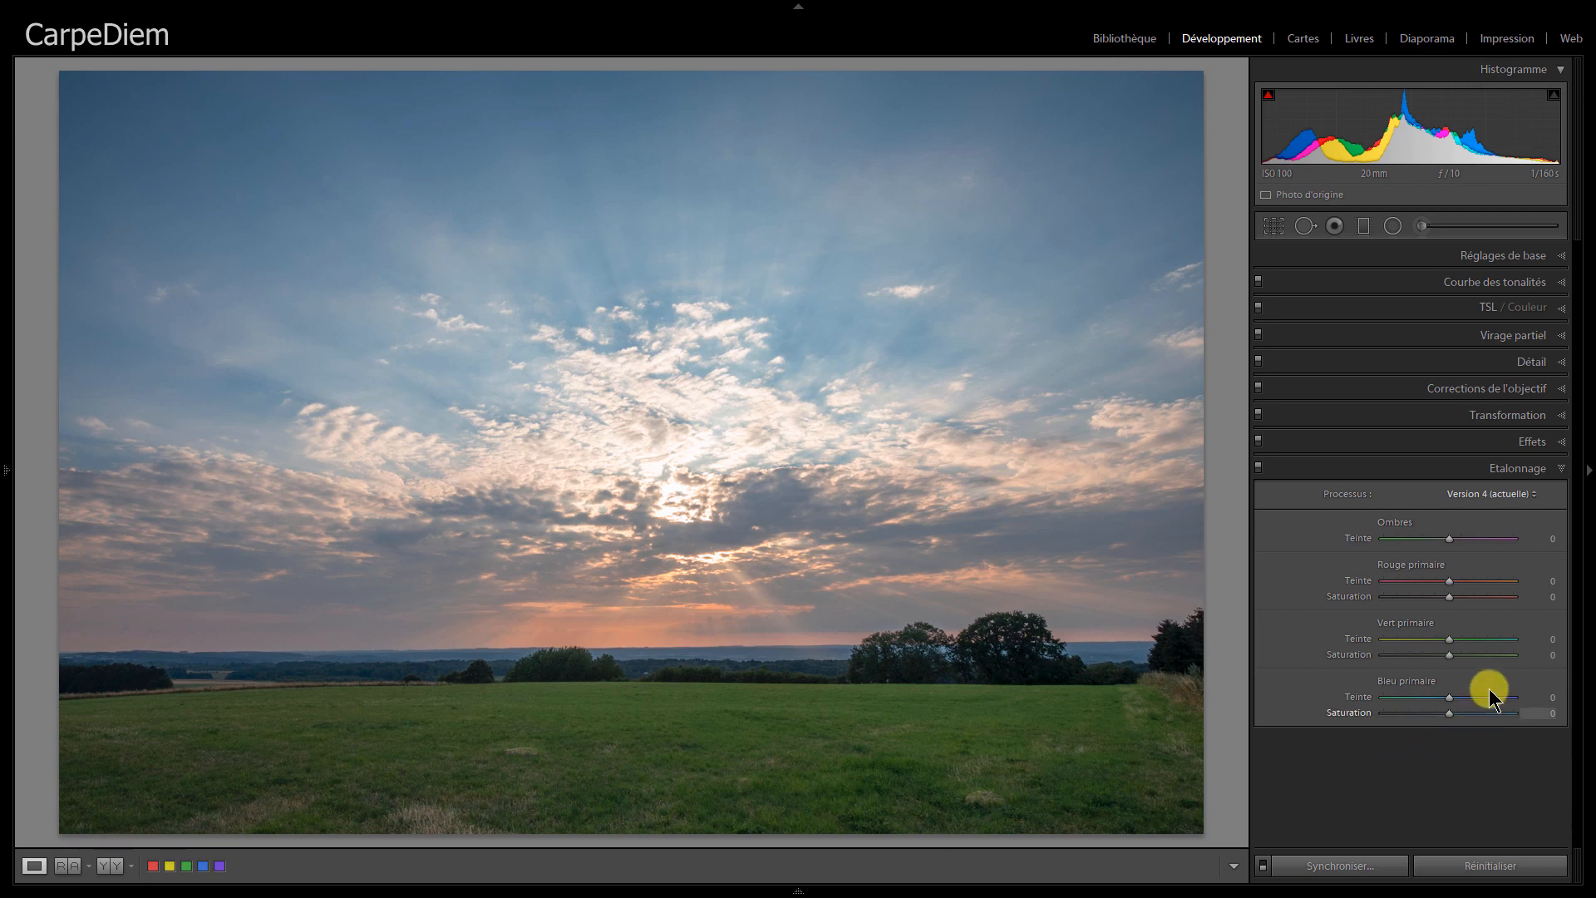
Set Vibrance to +6 and Saturation to +41 in the Réglages de base.
{"action": "left_click", "coordinate": [1513, 262]}
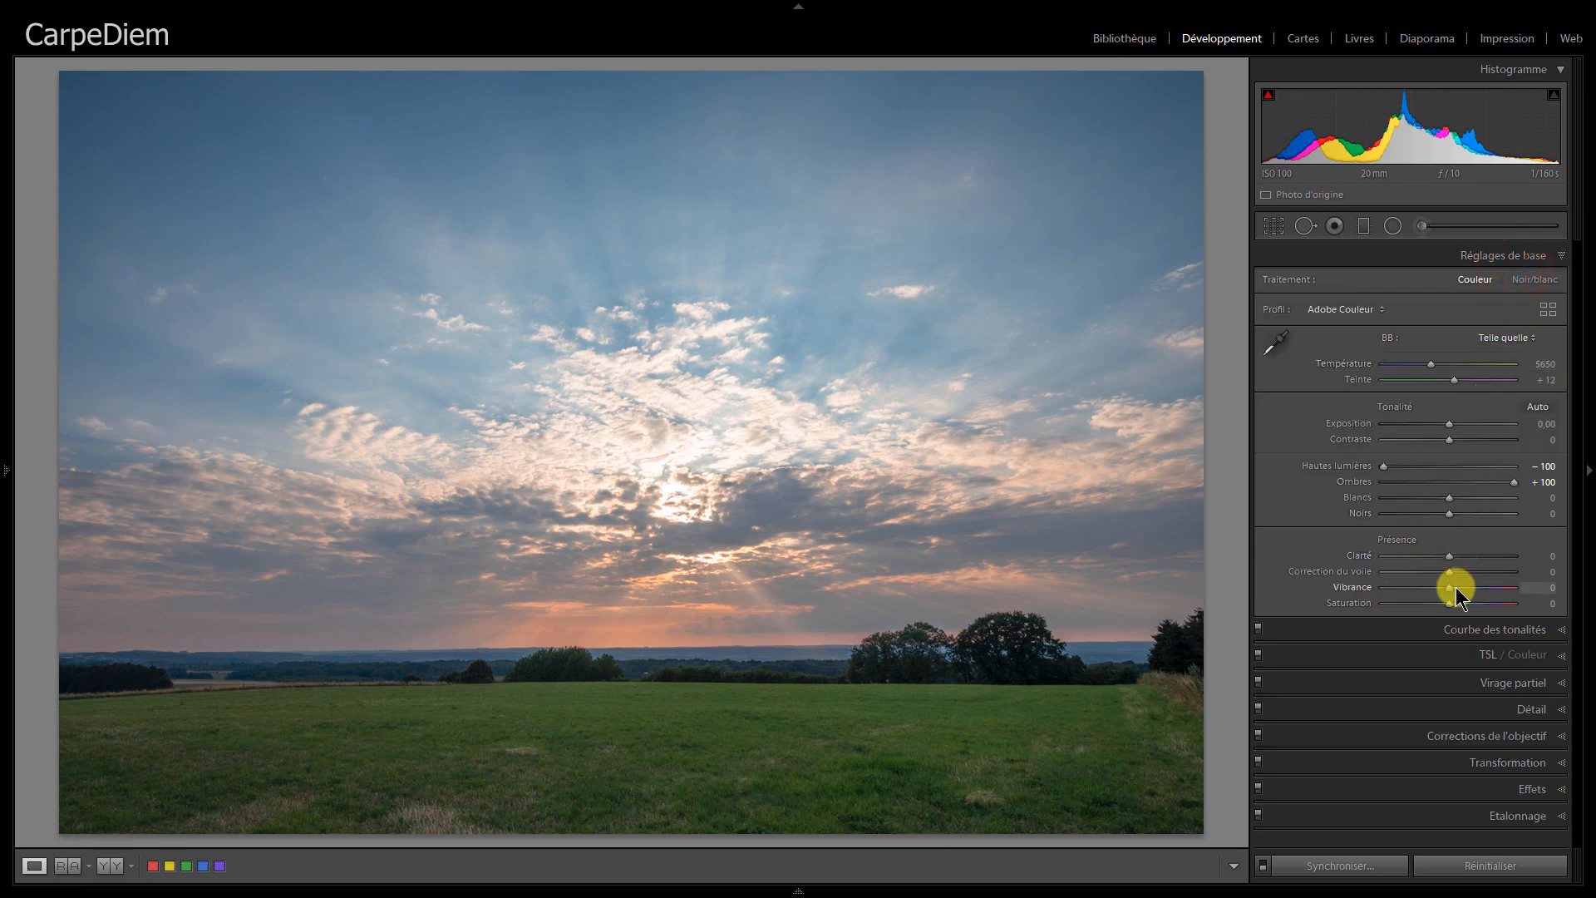
{"action": "left_click_drag", "start_coordinate": [1453, 587], "coordinate": [1476, 604]}
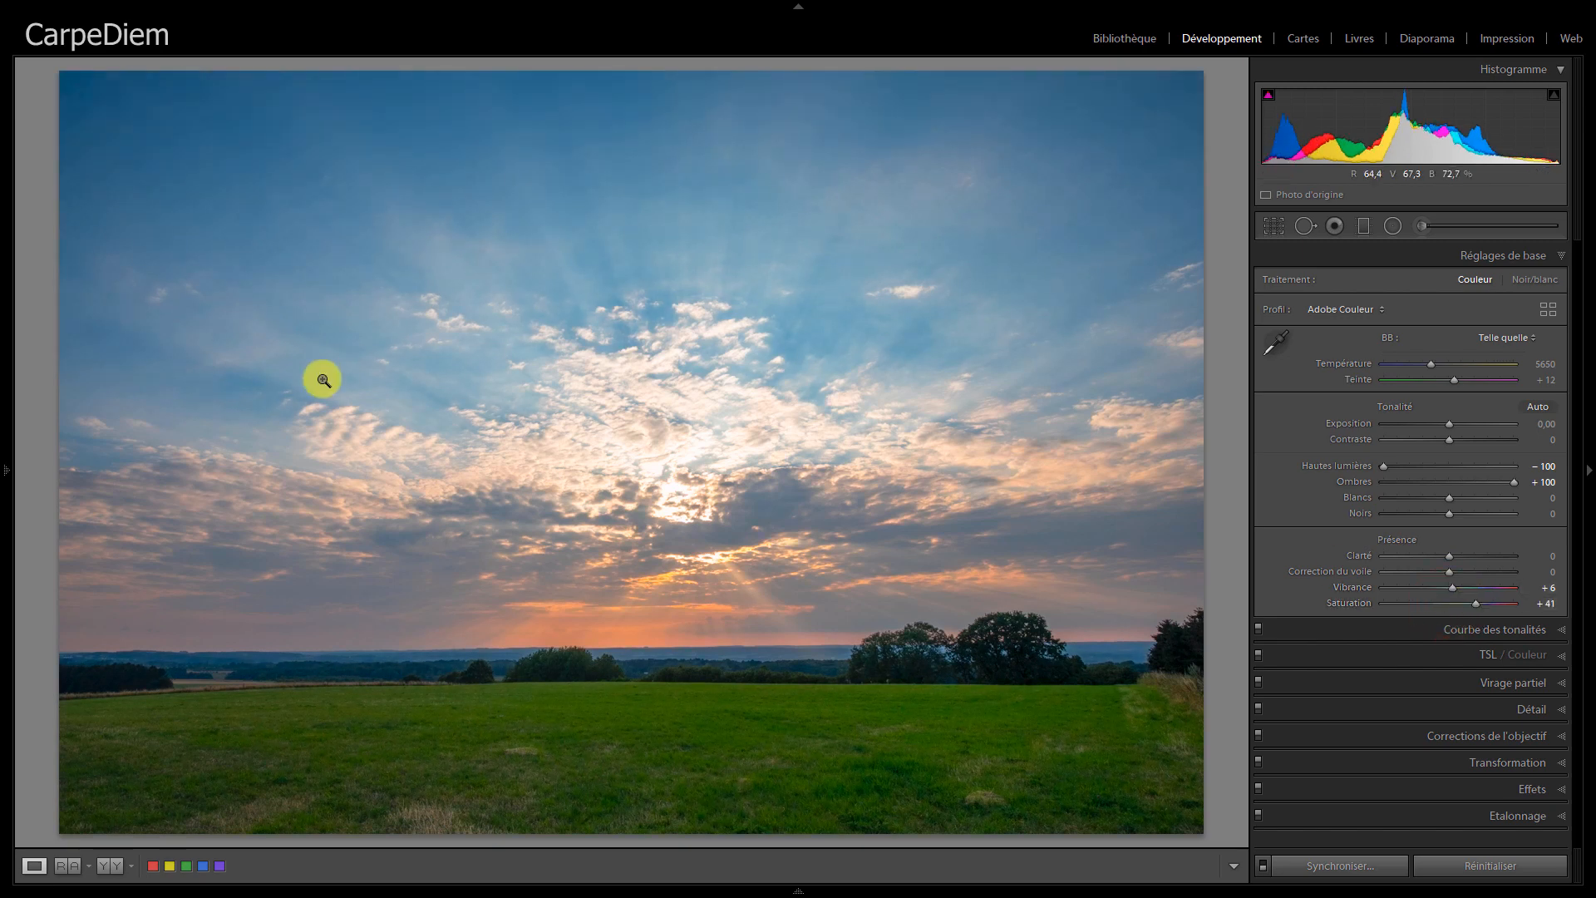
Create a virtual copy of the saturated photo and reset the copy's Vibrance and Saturation to 0.
{"action": "right_click", "coordinate": [644, 484]}
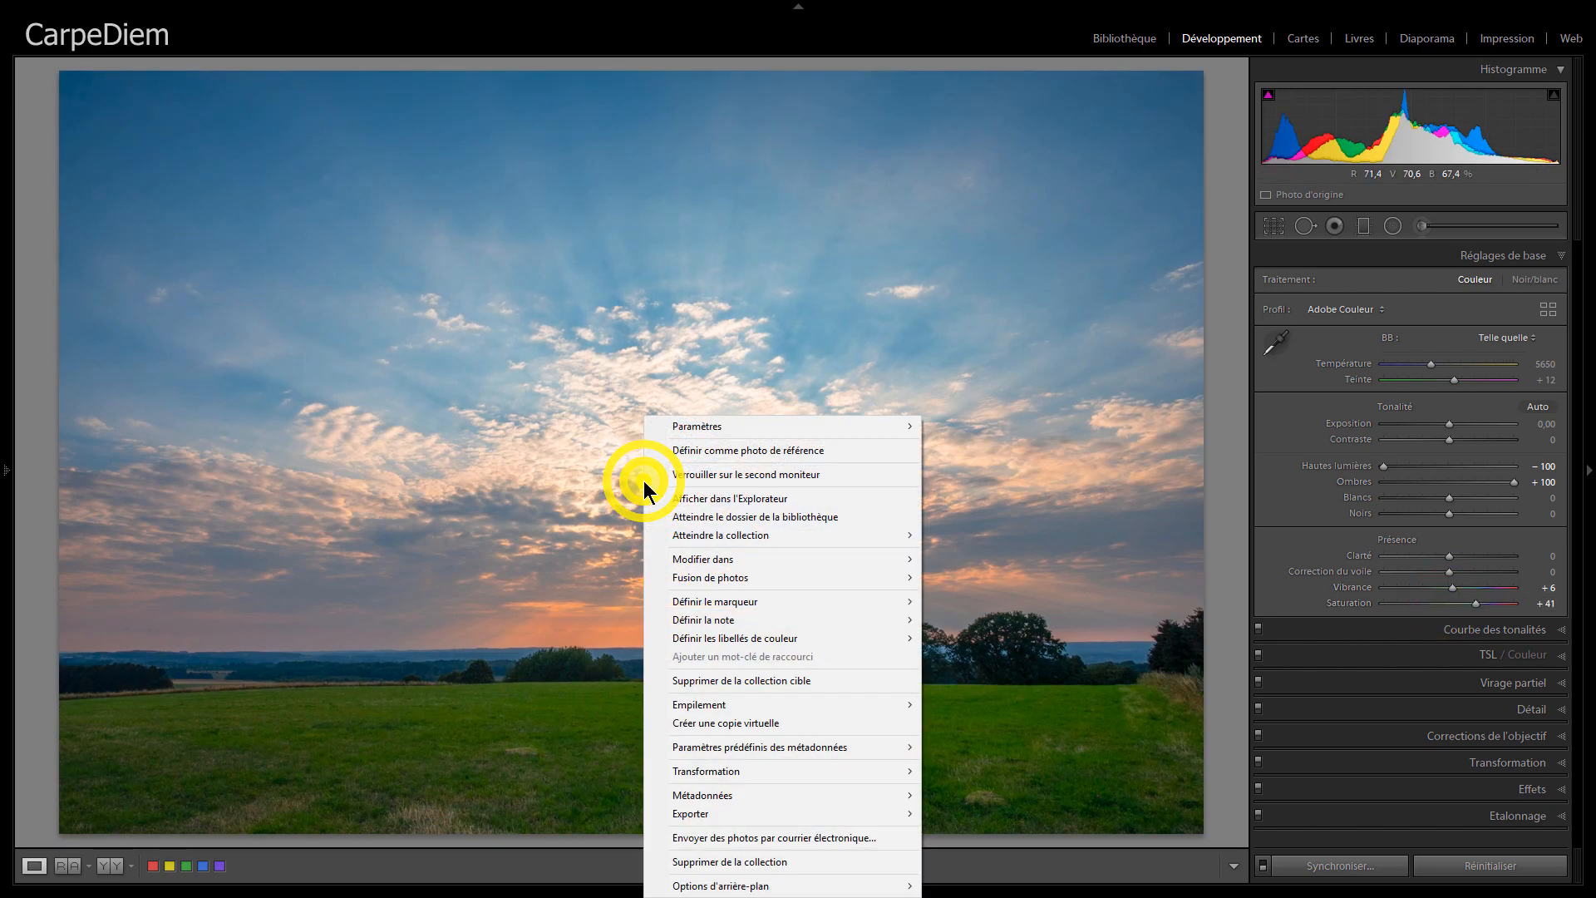
{"action": "left_click", "coordinate": [704, 722]}
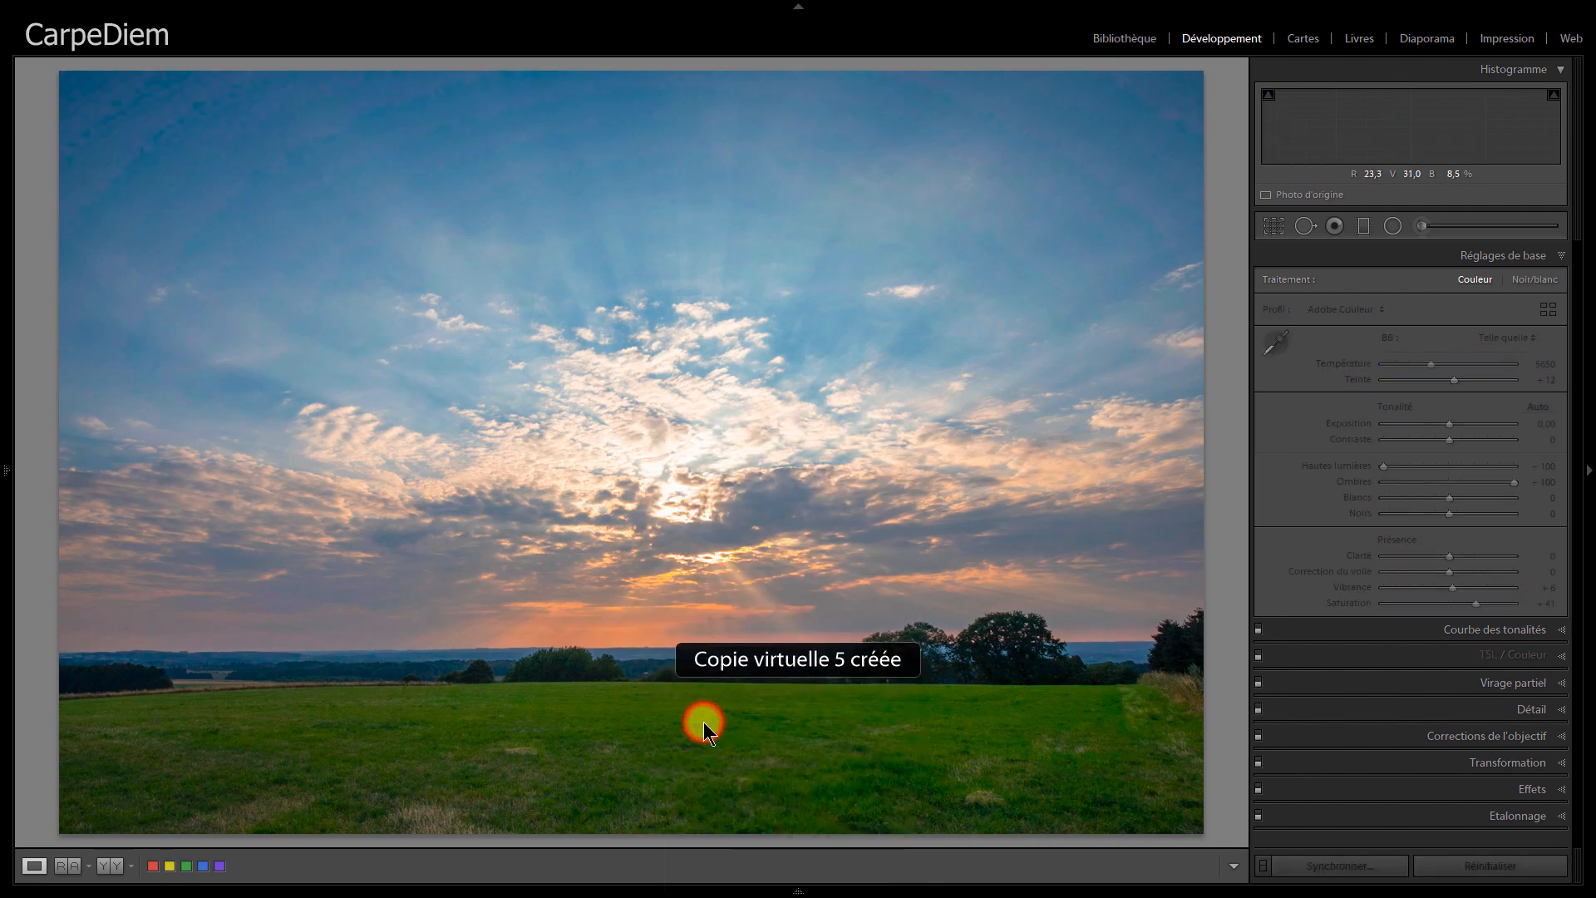
{"action": "double_click", "coordinate": [1360, 585]}
{"action": "double_click", "coordinate": [1349, 602]}
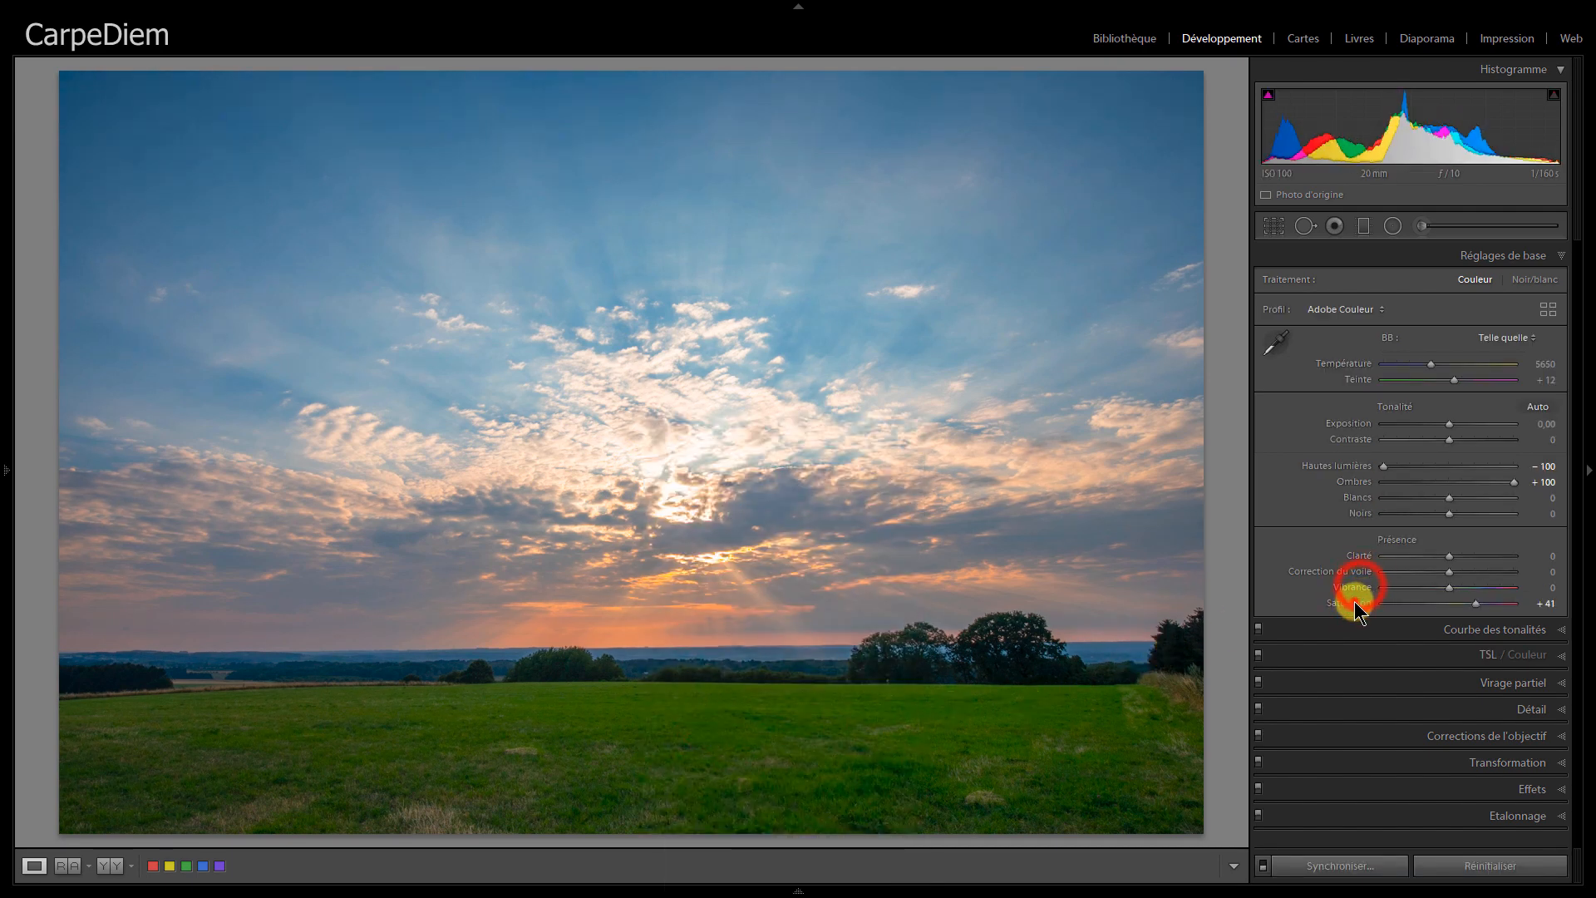
In Etalonnage, set the saturation of Rouge primaire to +67, Vert primaire to +31 and Bleu primaire to +22.
{"action": "left_click", "coordinate": [1494, 816]}
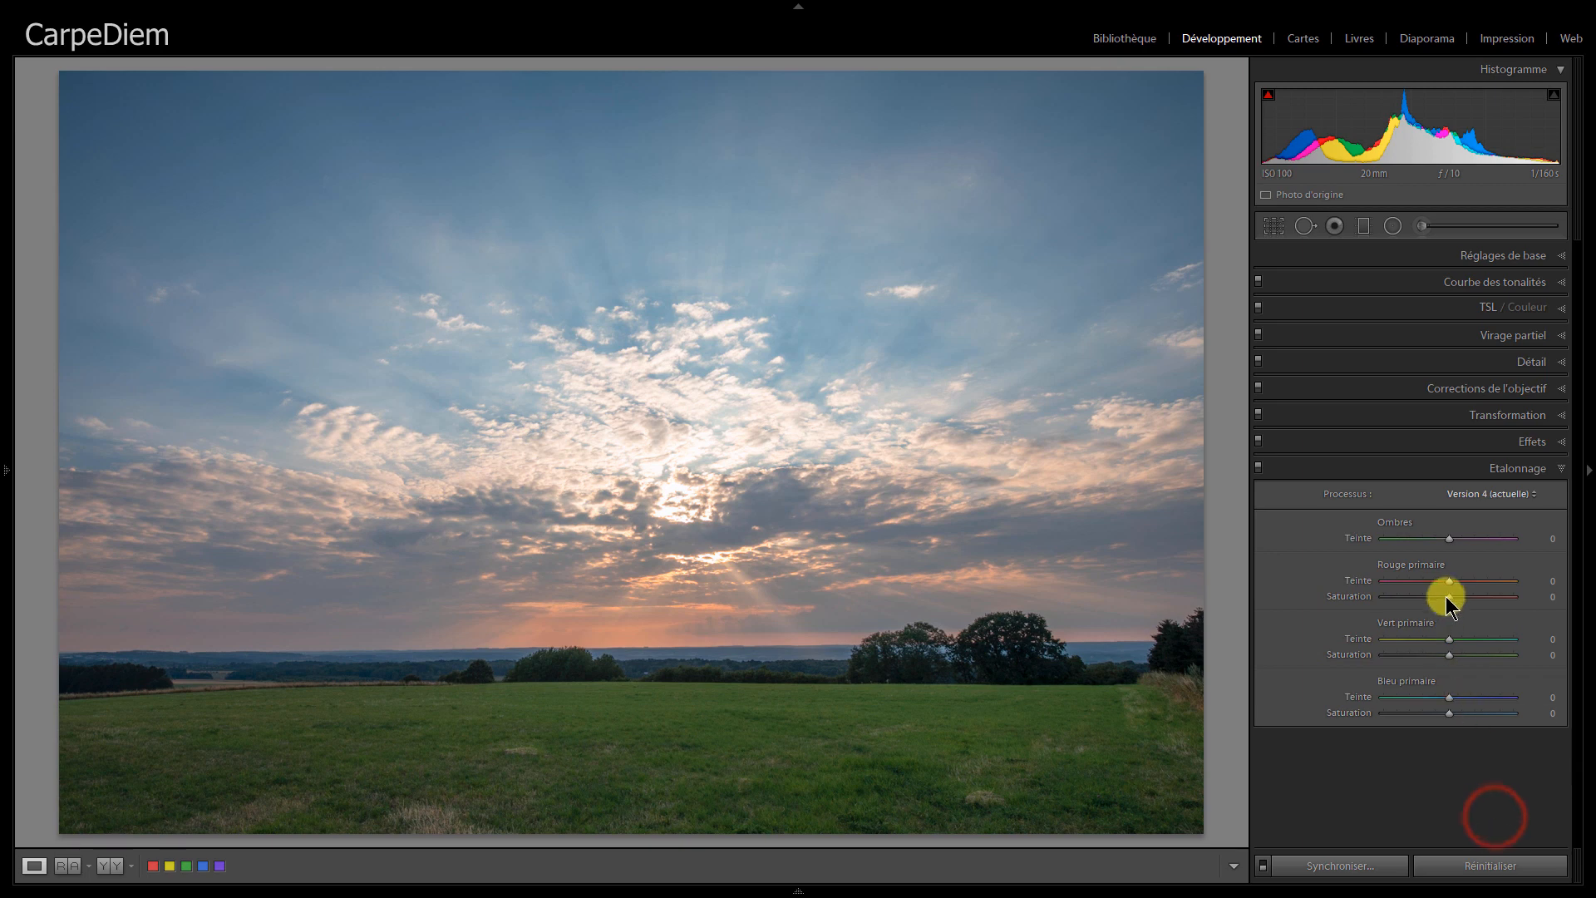
{"action": "left_click_drag", "start_coordinate": [1444, 596], "coordinate": [1494, 596]}
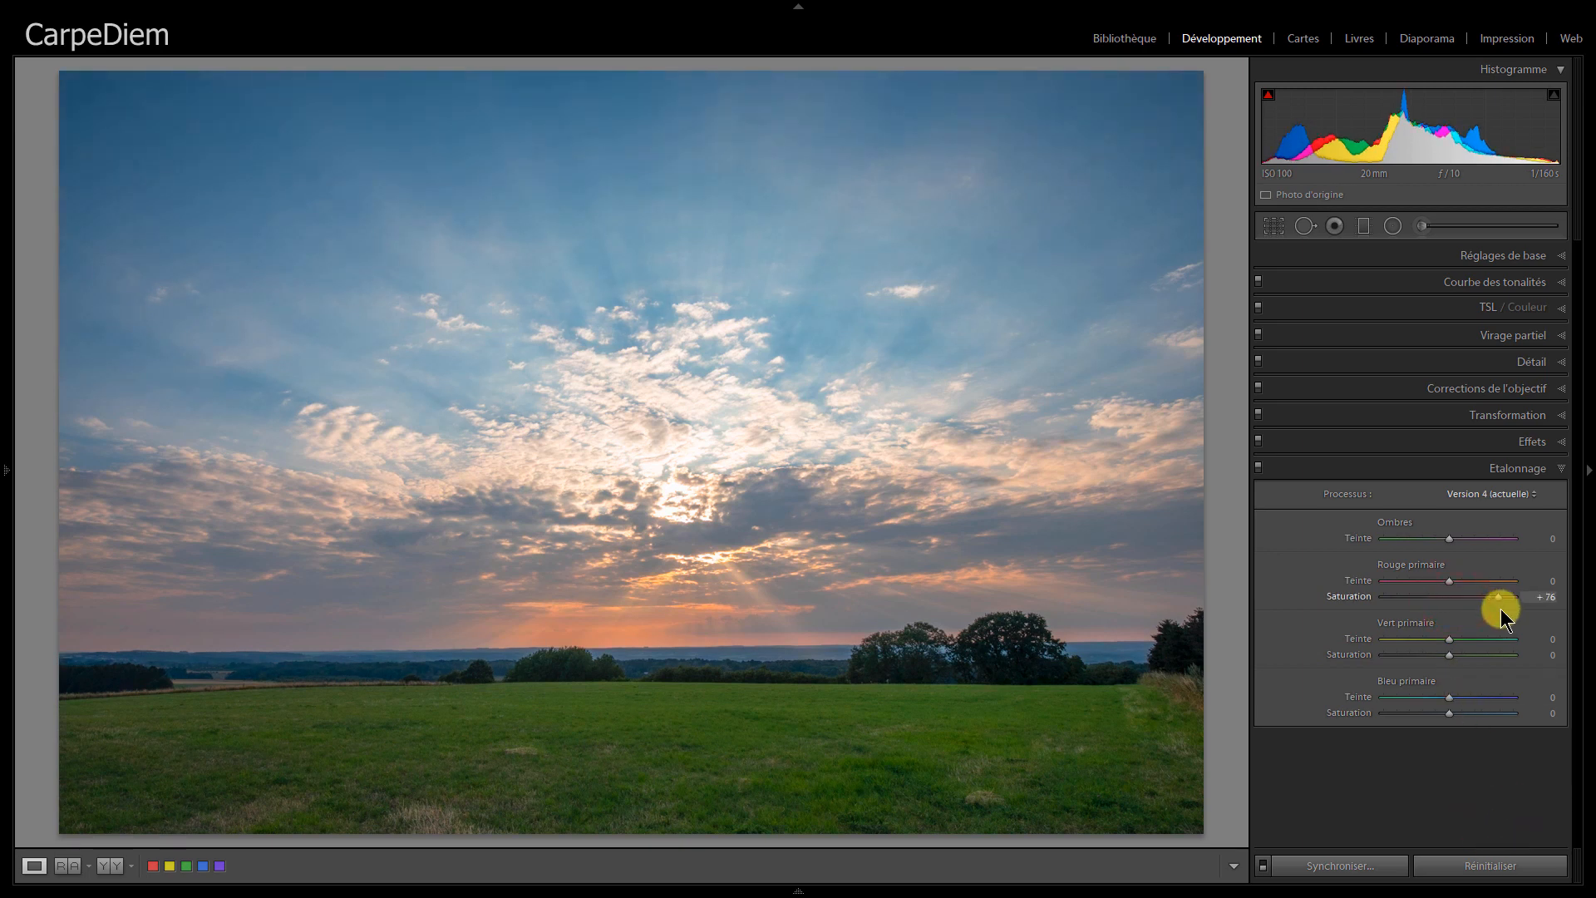
{"action": "left_click_drag", "start_coordinate": [1452, 659], "coordinate": [1464, 656]}
{"action": "left_click_drag", "start_coordinate": [1450, 714], "coordinate": [1462, 717]}
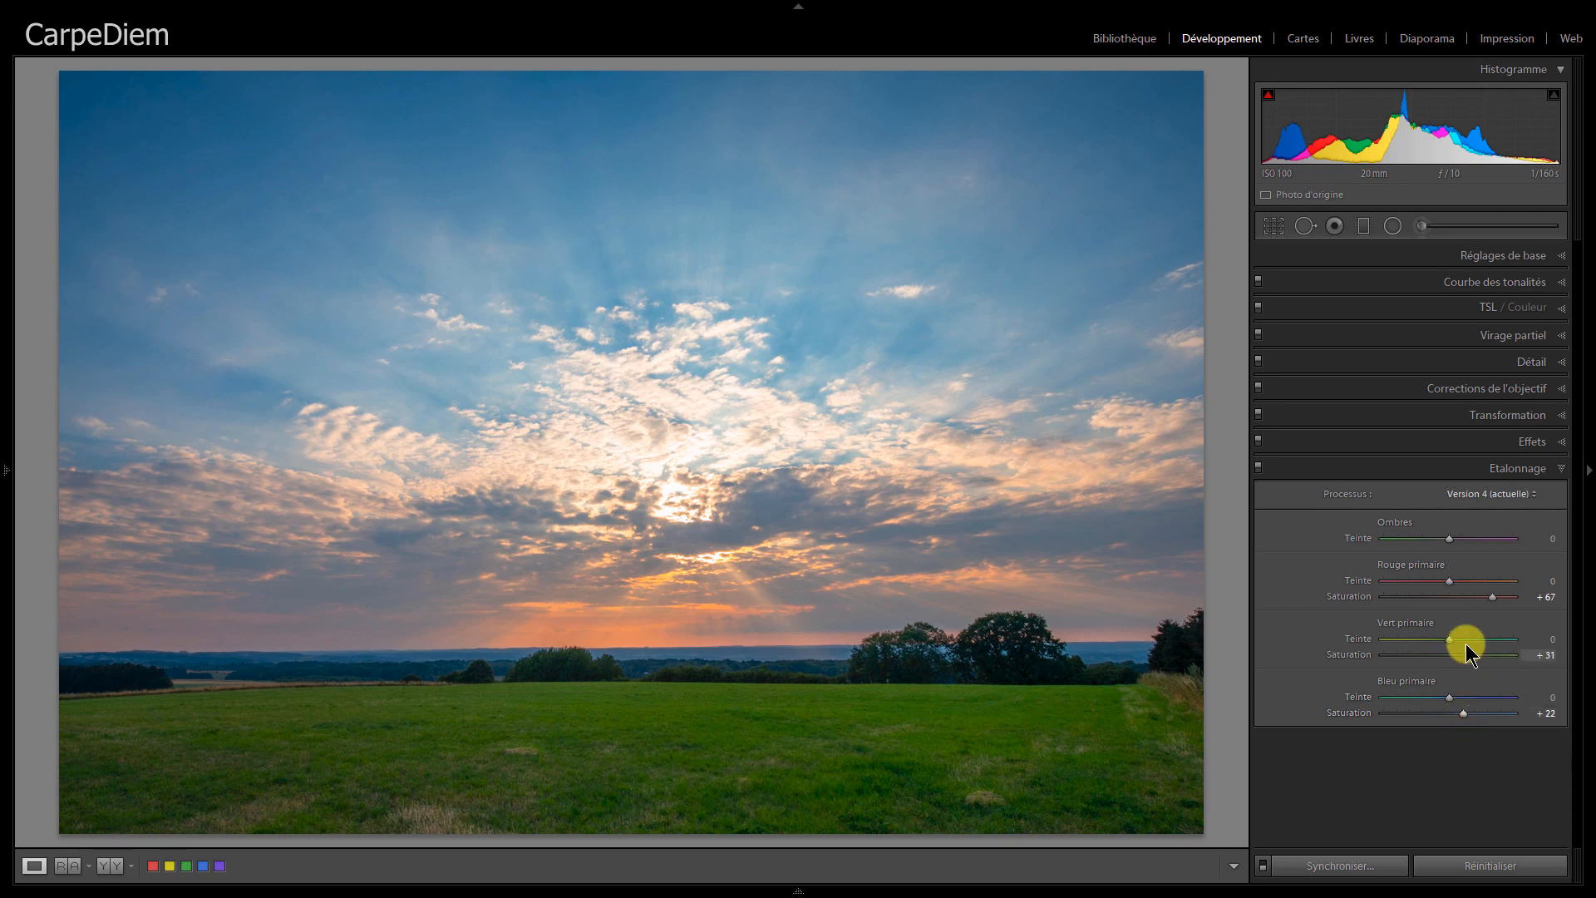
Try shifting the Ombres Teinte toward magenta in Etalonnage, and reset it to 0.
{"action": "left_click_drag", "start_coordinate": [1449, 542], "coordinate": [1487, 542]}
{"action": "double_click", "coordinate": [1487, 548]}
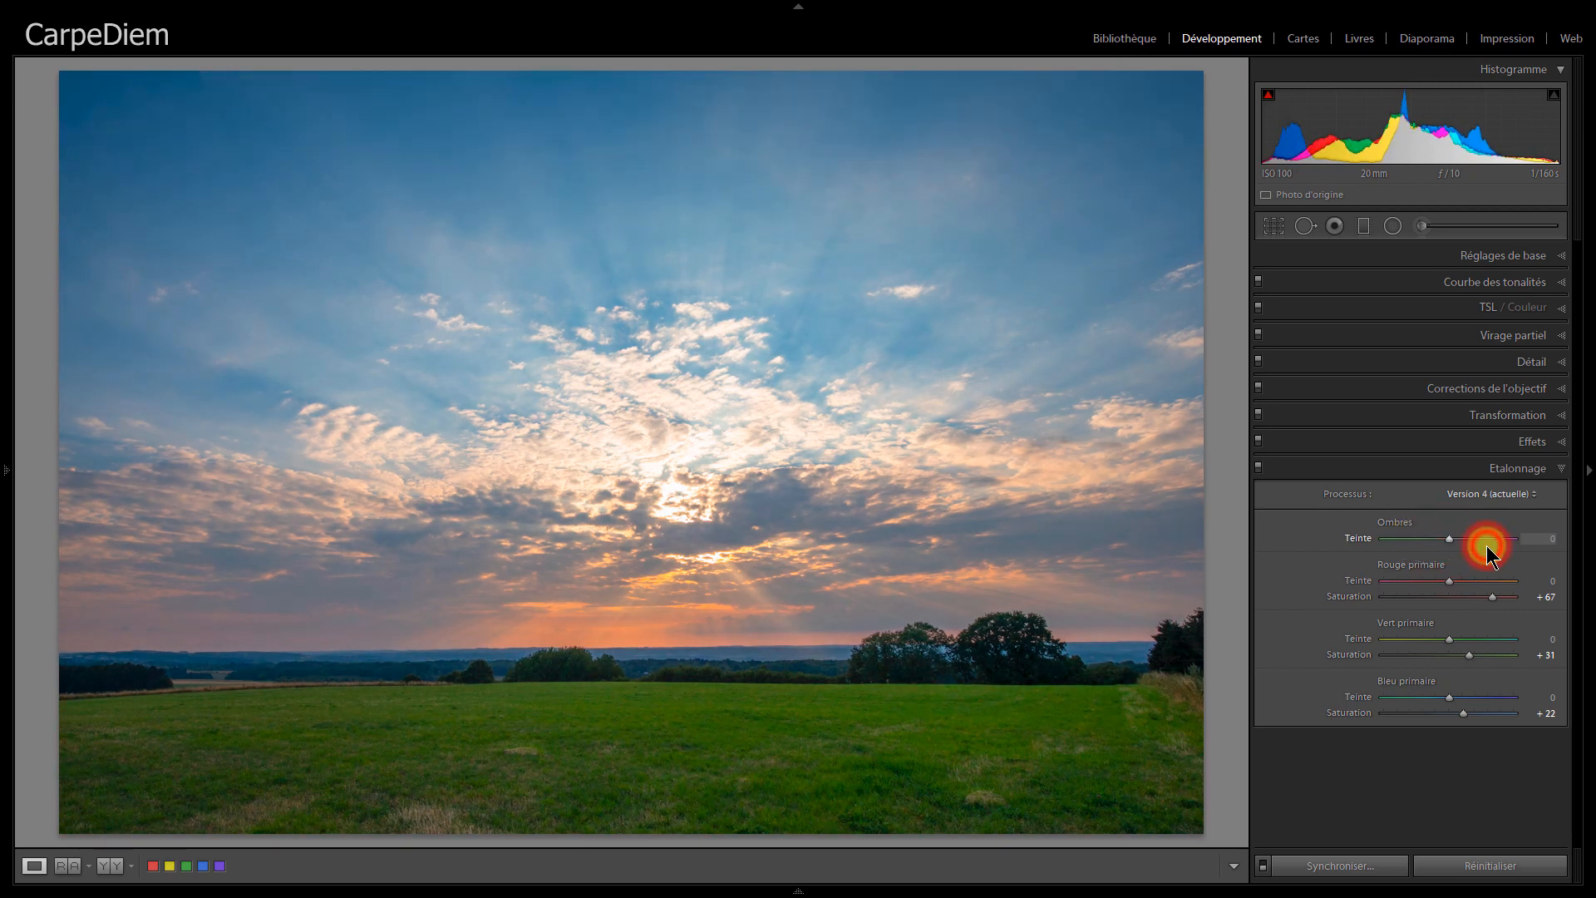